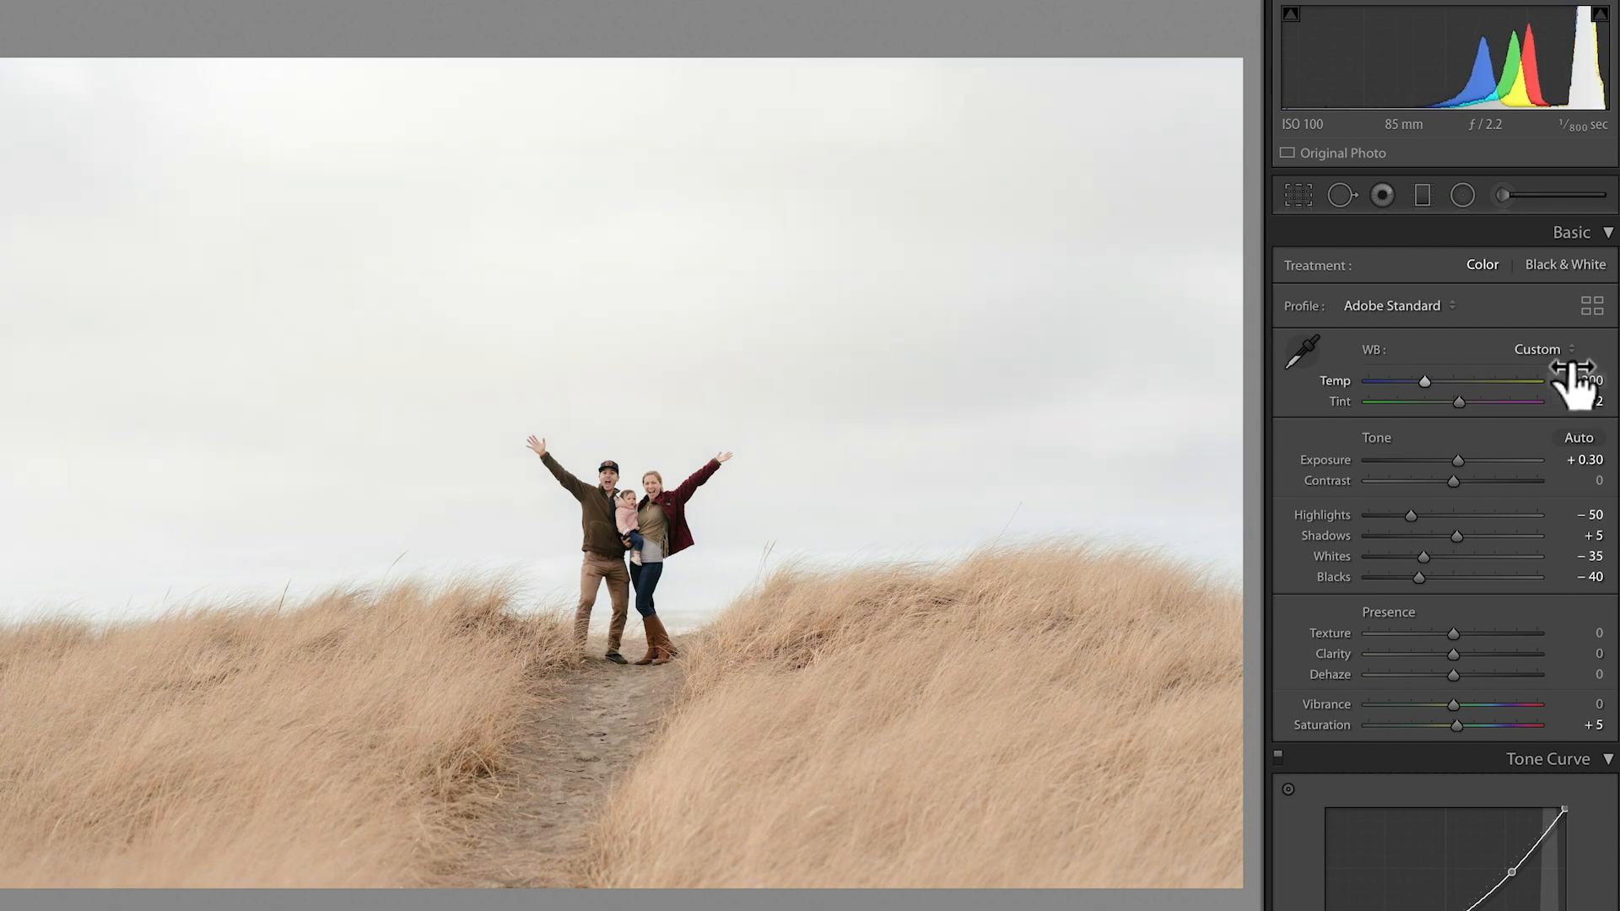
Lower the exposure of the family photo with raised arms slightly.
{"action": "left_click_drag", "start_coordinate": [1586, 458], "coordinate": [1573, 456]}
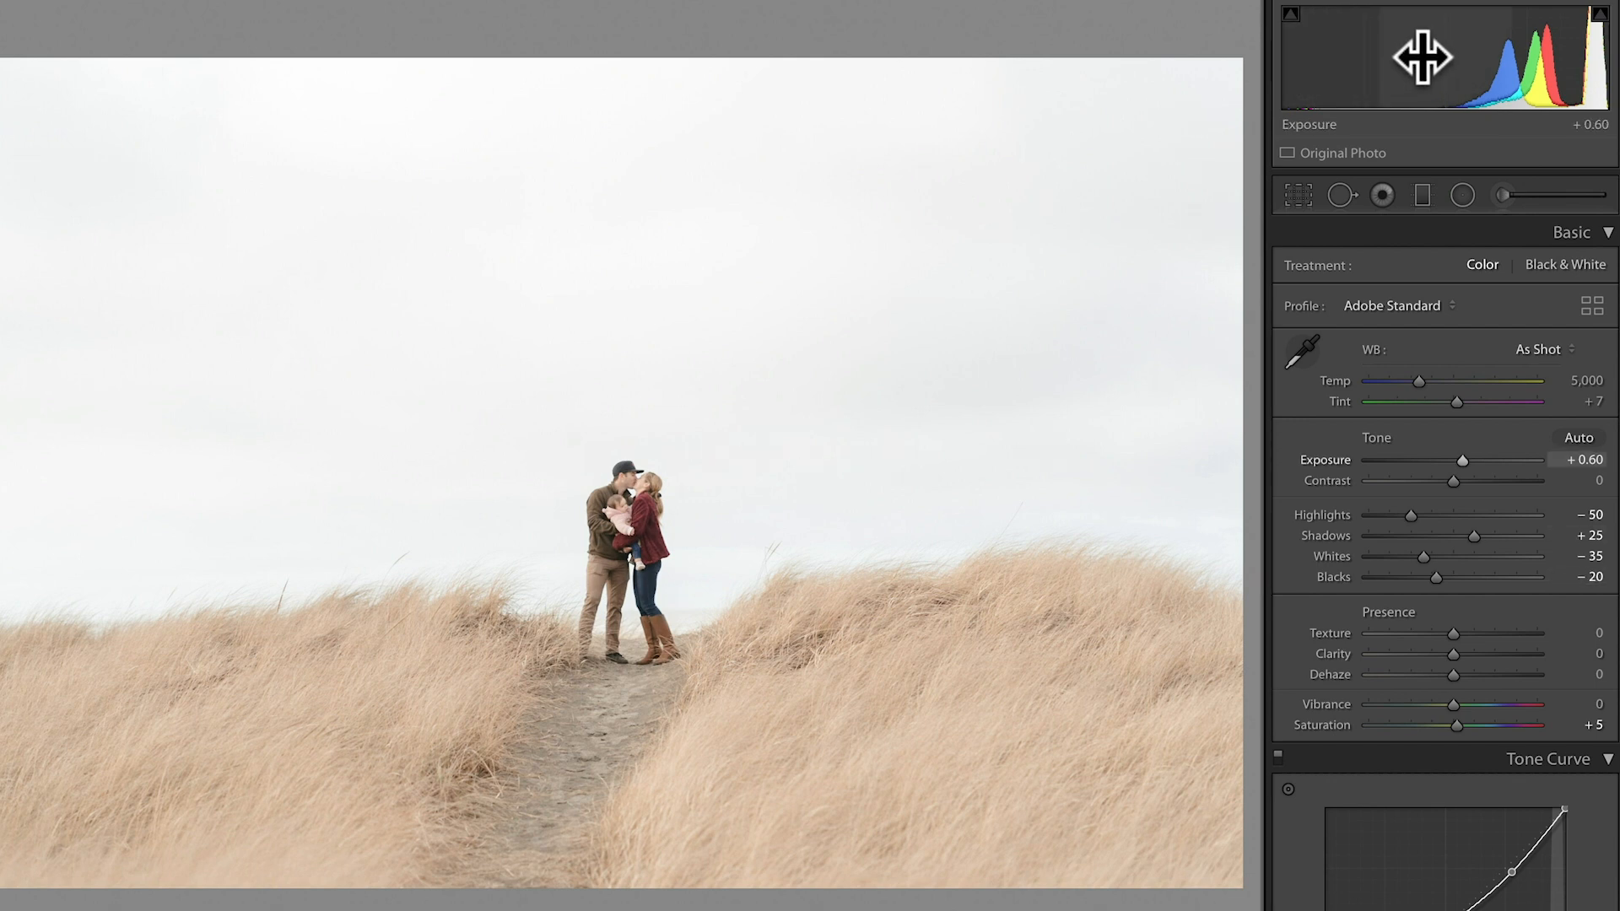
Set the kissing couple photo's exposure to +0.40, highlights to -55, shadows to +15 and blacks to -50.
{"action": "left_click_drag", "start_coordinate": [1422, 57], "coordinate": [1421, 58]}
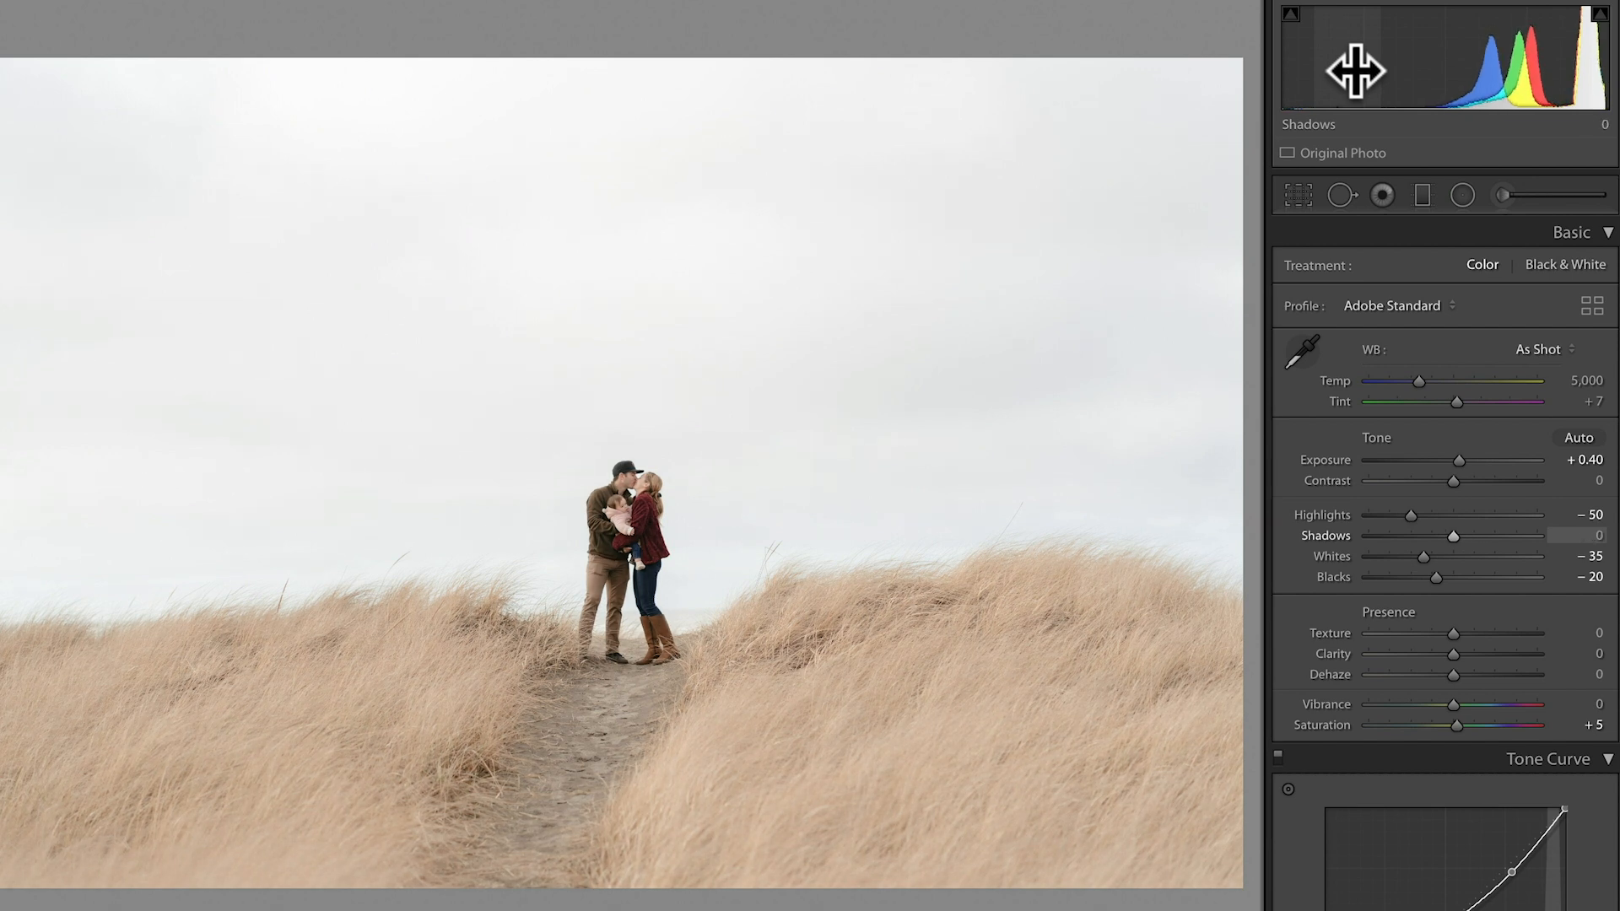
{"action": "left_click_drag", "start_coordinate": [1299, 81], "coordinate": [1289, 81]}
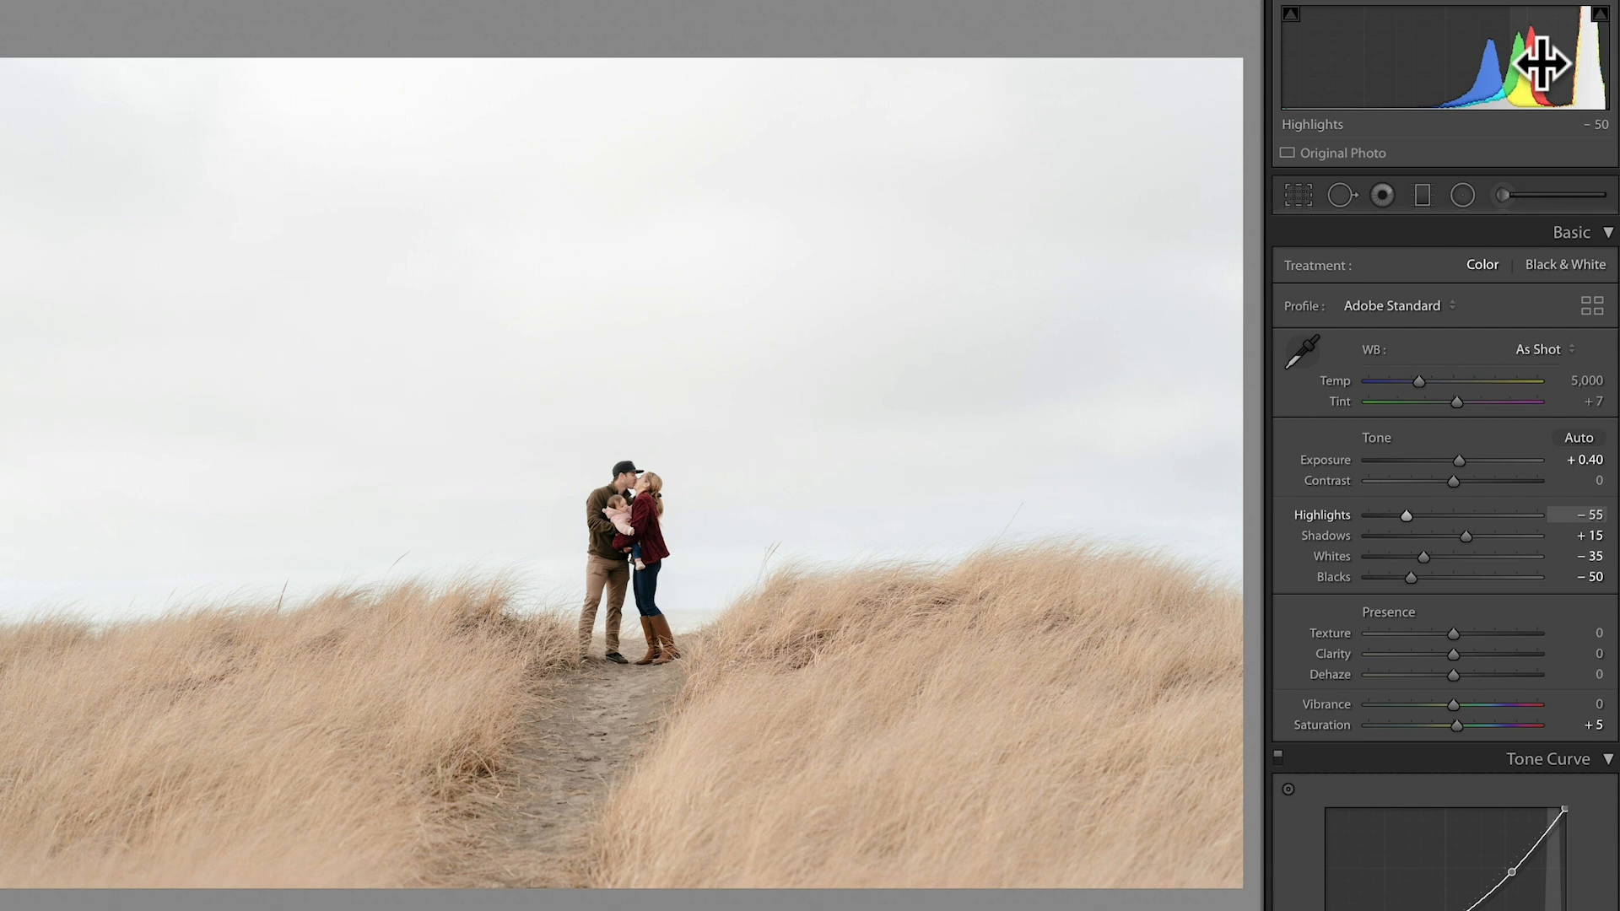
{"action": "left_click_drag", "start_coordinate": [1343, 79], "coordinate": [1353, 81]}
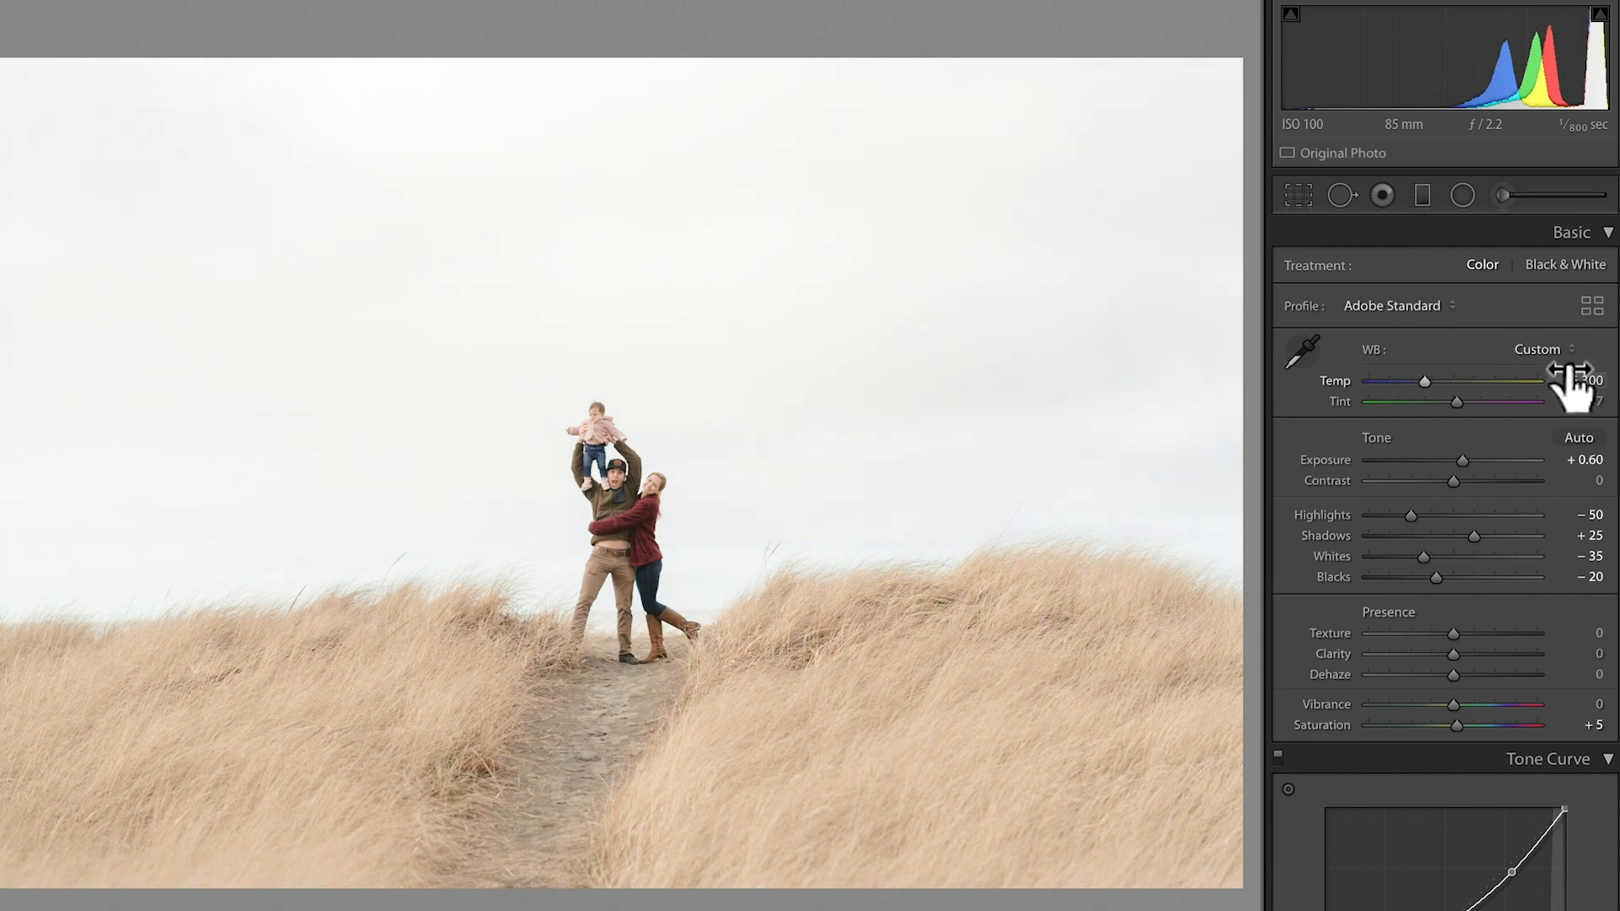
Set the lifted-baby photo's temperature to 5,350, exposure to +0.10, highlights to -55, shadows to +30 and blacks to -45.
{"action": "left_click_drag", "start_coordinate": [1424, 65], "coordinate": [1417, 58]}
{"action": "mouse_move", "coordinate": [1308, 80]}
{"action": "left_mouse_down"}
{"action": "mouse_move", "coordinate": [1290, 89]}
{"action": "mouse_move", "coordinate": [1331, 72]}
{"action": "left_mouse_up"}
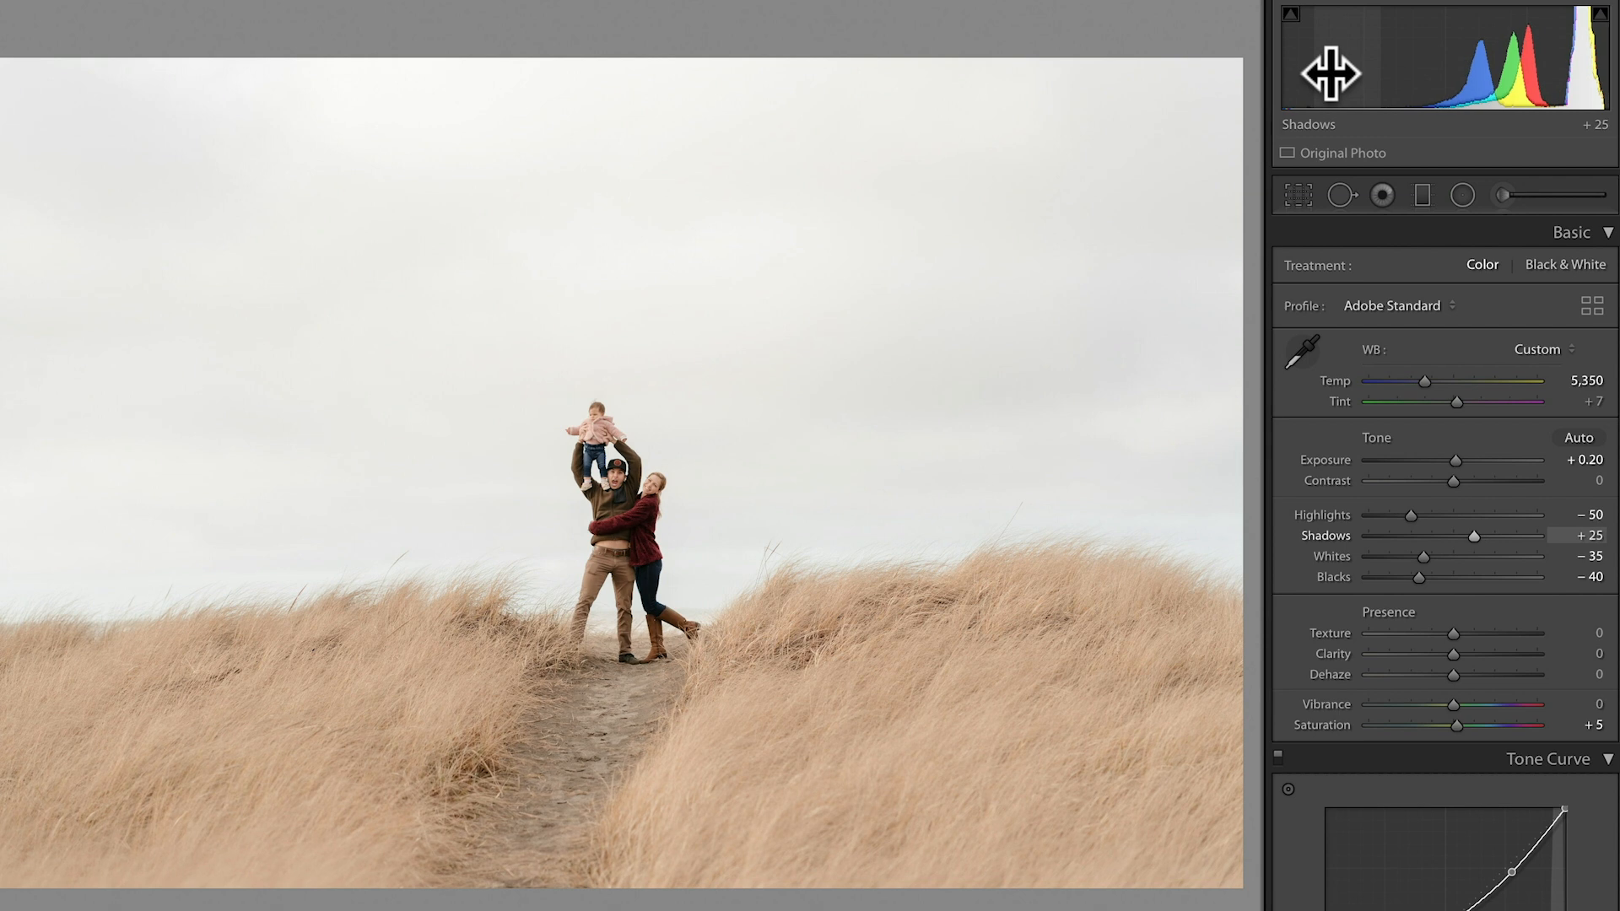
{"action": "key", "text": "Down"}
{"action": "key", "text": "Down"}
{"action": "key", "text": "Down"}
{"action": "key", "text": "Up"}
{"action": "key", "text": "Up"}
{"action": "key", "text": "Down"}
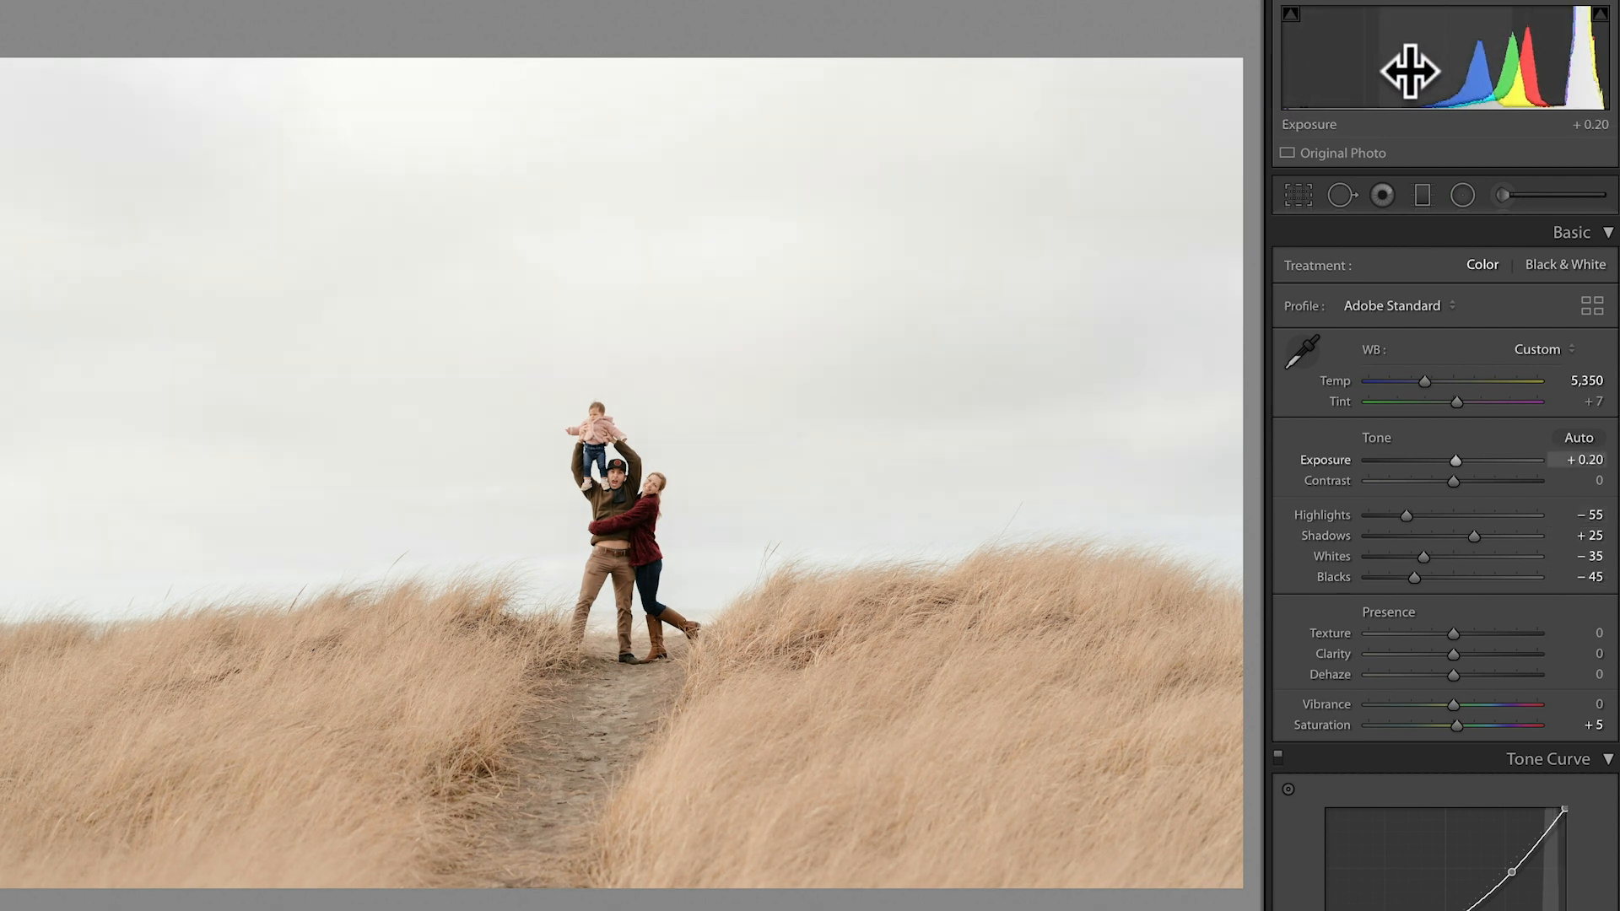
{"action": "key", "text": "Down"}
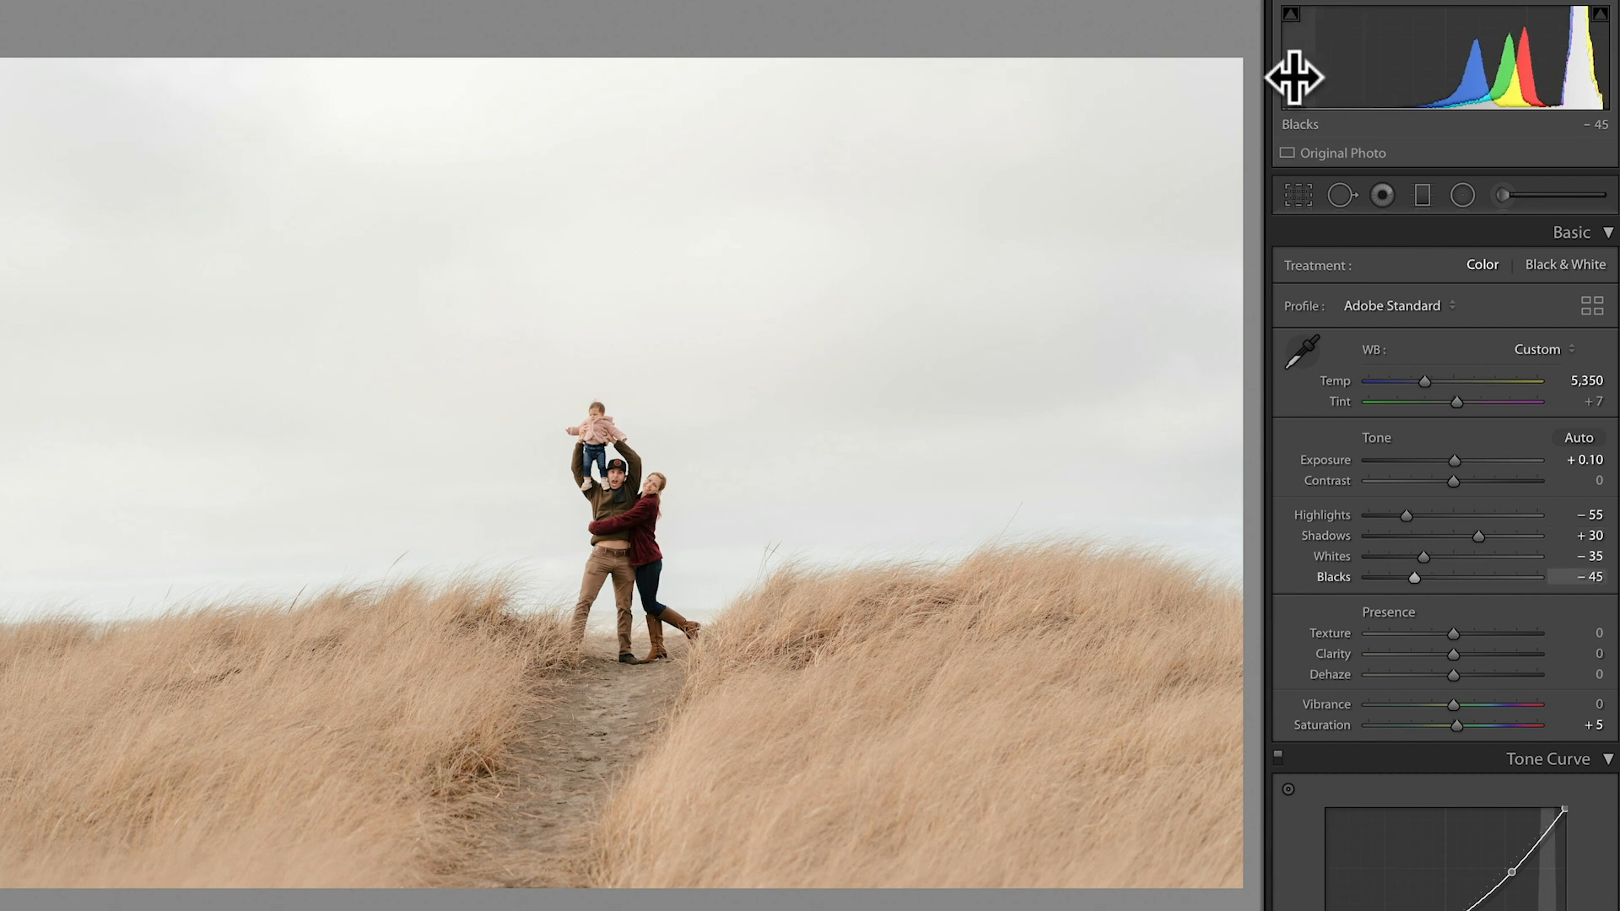
Advance to the next photo and set exposure to -0.20, highlights to -55, shadows to +55 and blacks to -15.
{"action": "key", "text": "Right"}
{"action": "key", "text": "Up"}
{"action": "key", "text": "Down"}
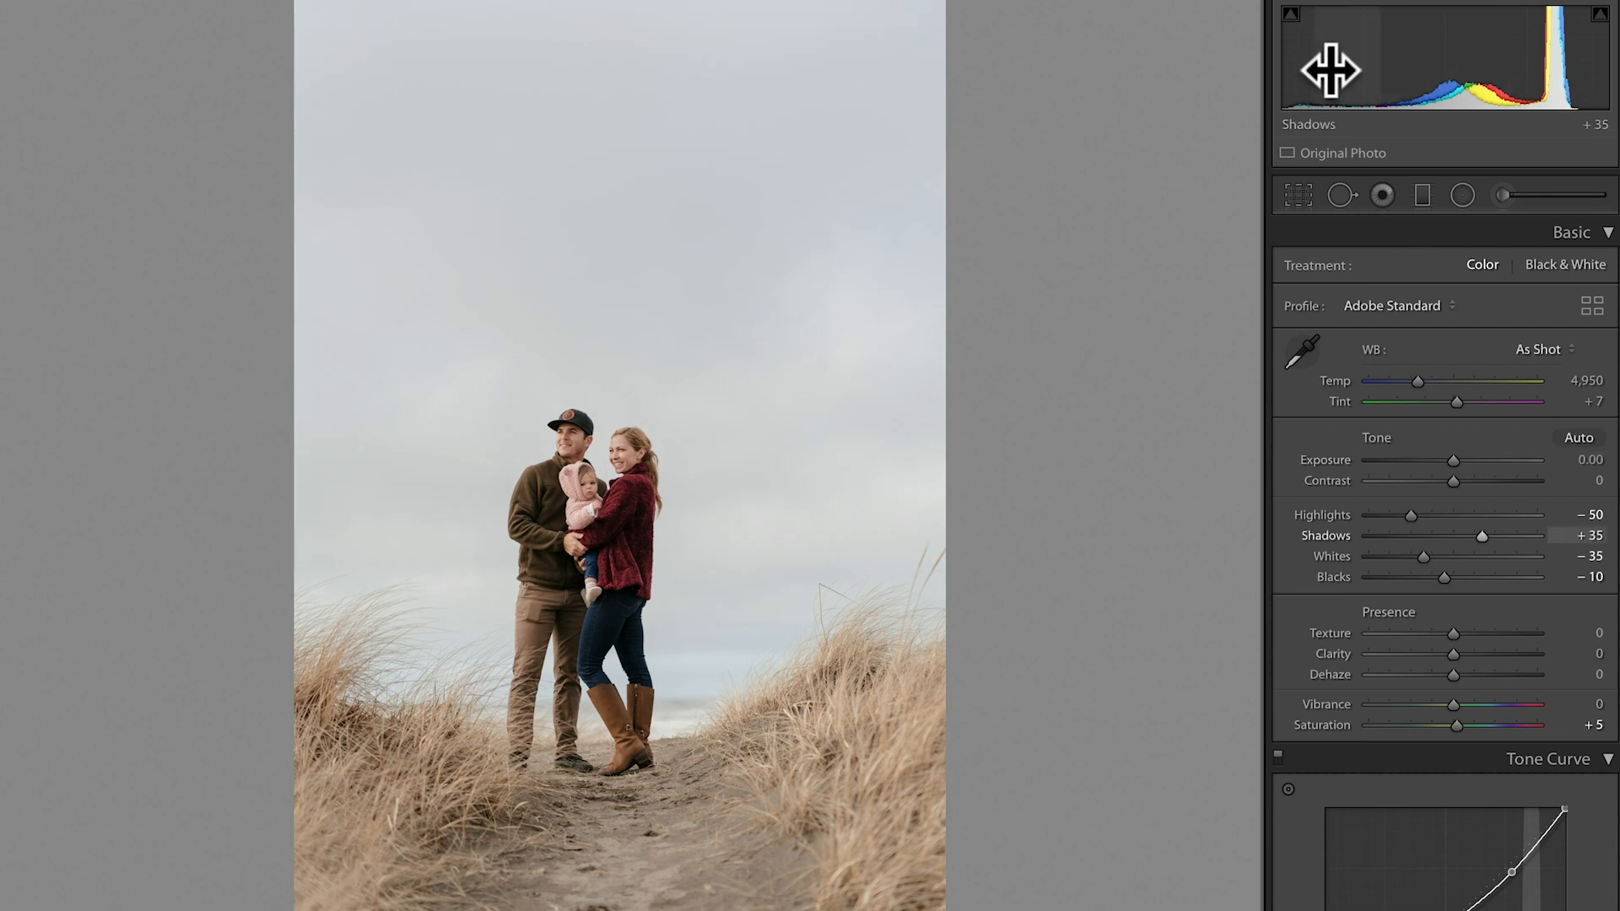
{"action": "key", "text": "Down"}
{"action": "key", "text": "Down"}
{"action": "key", "text": "Down"}
{"action": "key", "text": "Up"}
{"action": "key", "text": "Up"}
{"action": "key", "text": "Up"}
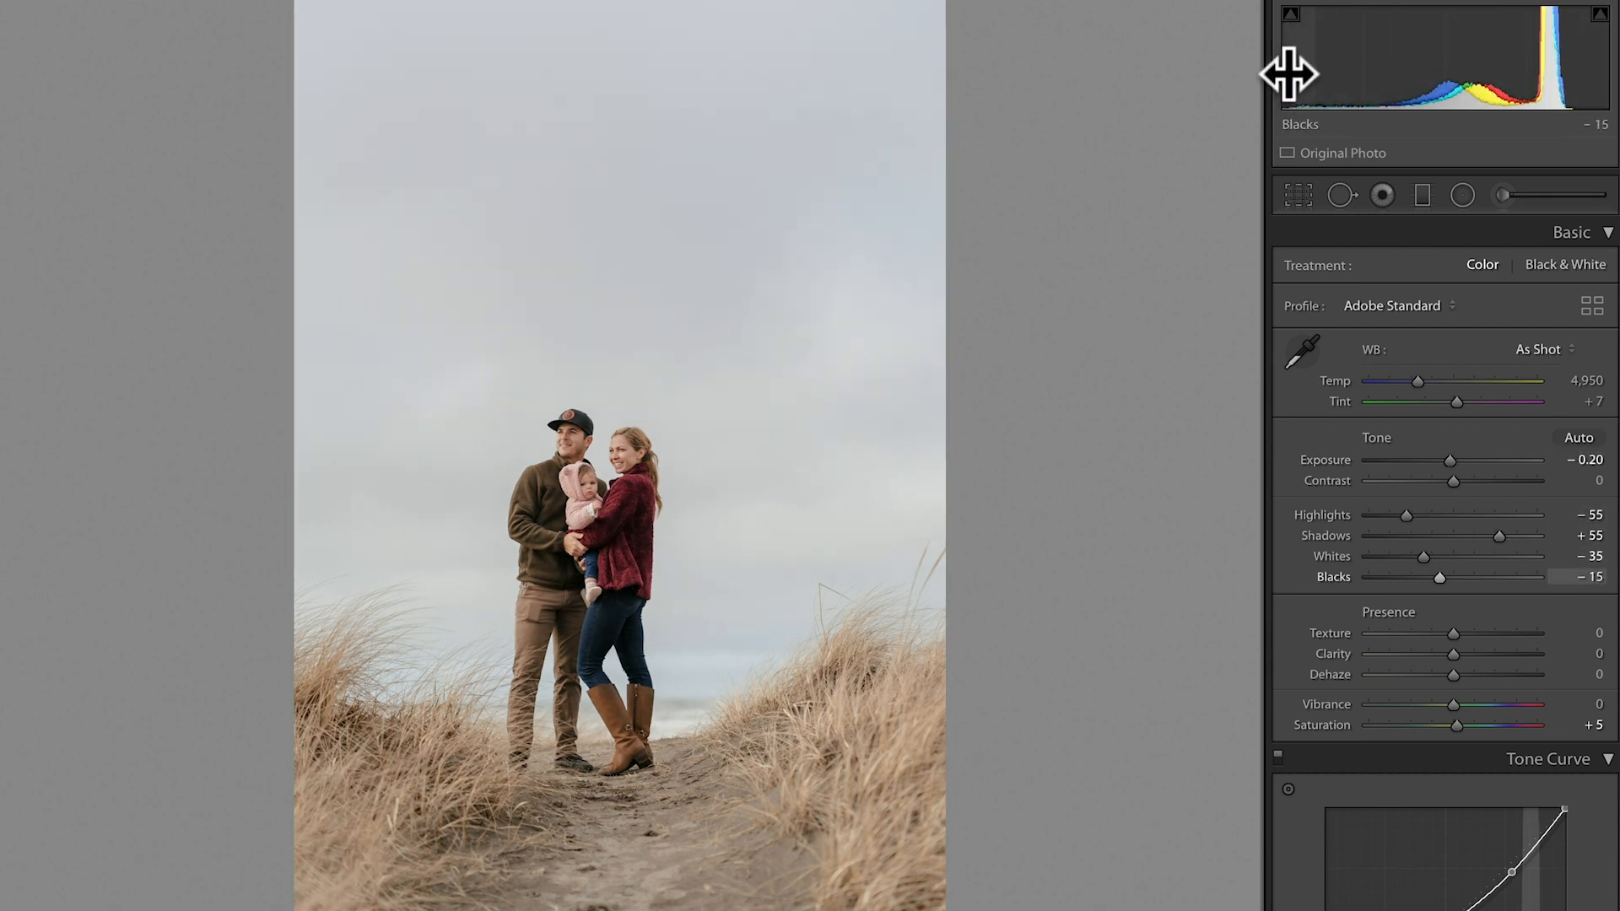
Crop the vertical portrait tighter from its top edge around the family, keeping the original aspect ratio.
{"action": "key", "text": "r"}
{"action": "left_click_drag", "start_coordinate": [626, 9], "coordinate": [628, 67]}
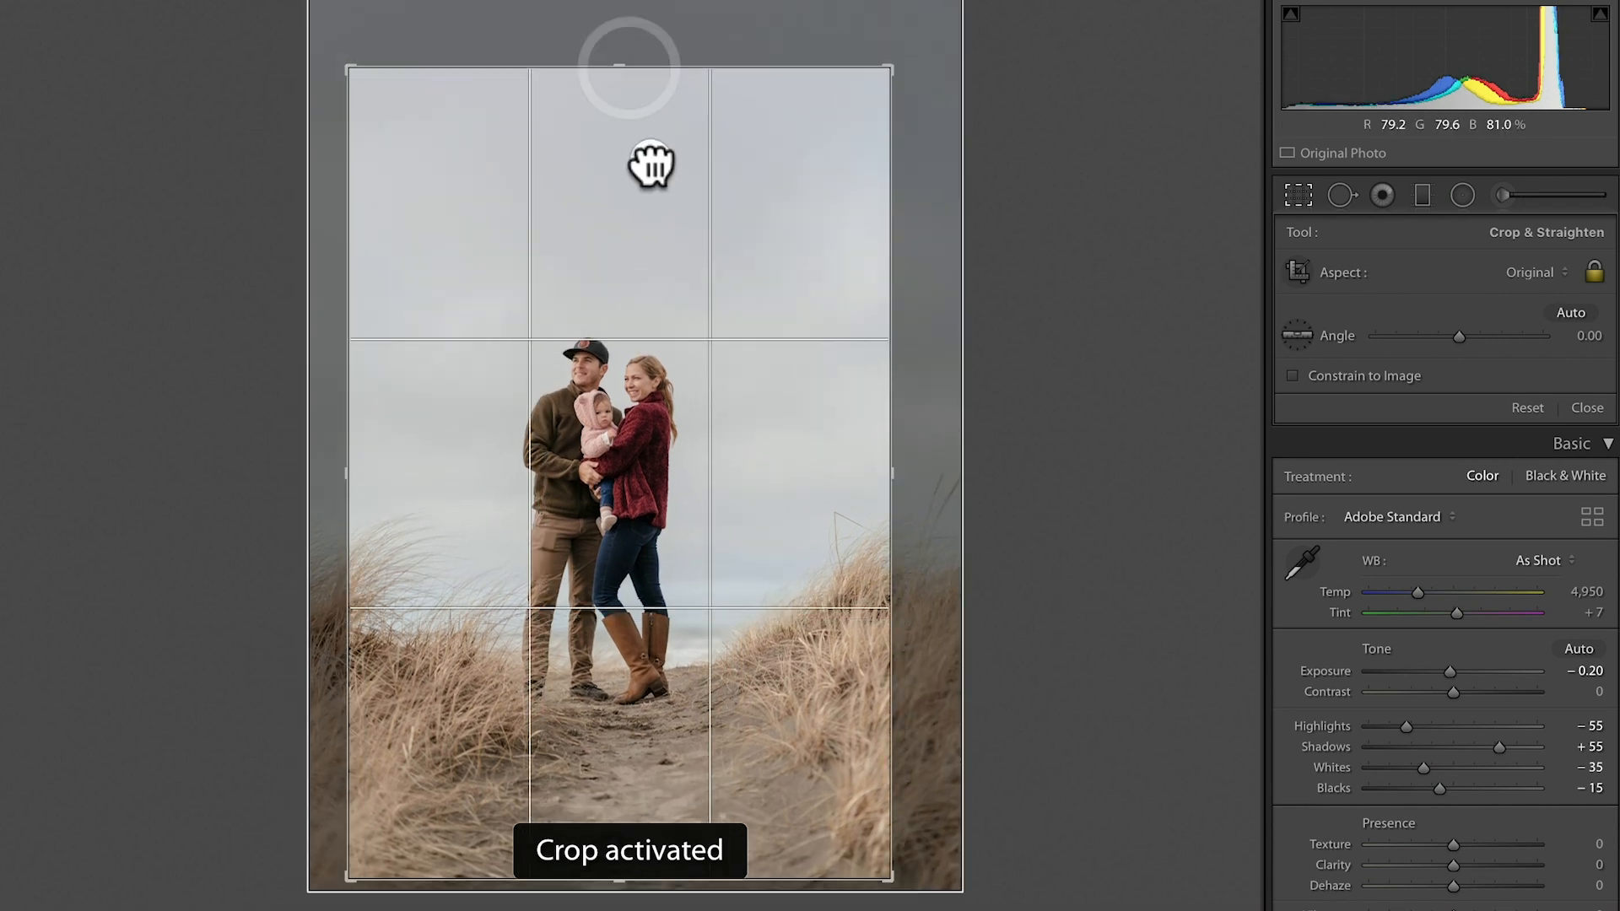
{"action": "key", "text": "d"}
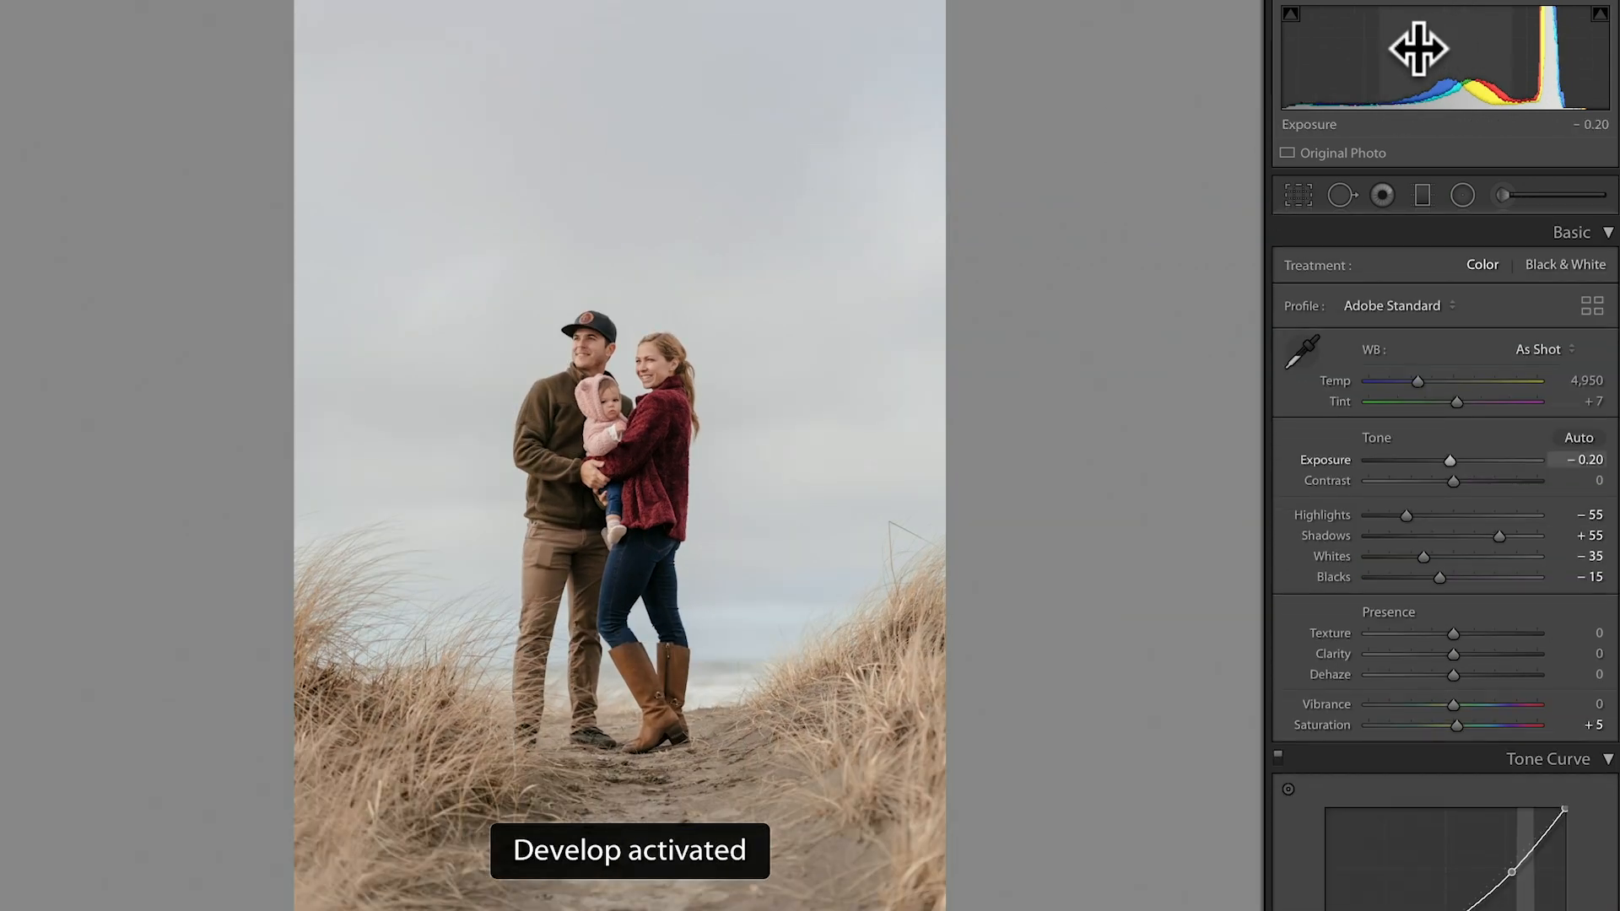
Advance to the next portrait, set its exposure to +0.20 and crop it tighter from the top edge at the original aspect.
{"action": "key", "text": "Right"}
{"action": "left_click_drag", "start_coordinate": [1419, 54], "coordinate": [1377, 54]}
{"action": "key", "text": "r"}
{"action": "left_click_drag", "start_coordinate": [621, 4], "coordinate": [625, 92]}
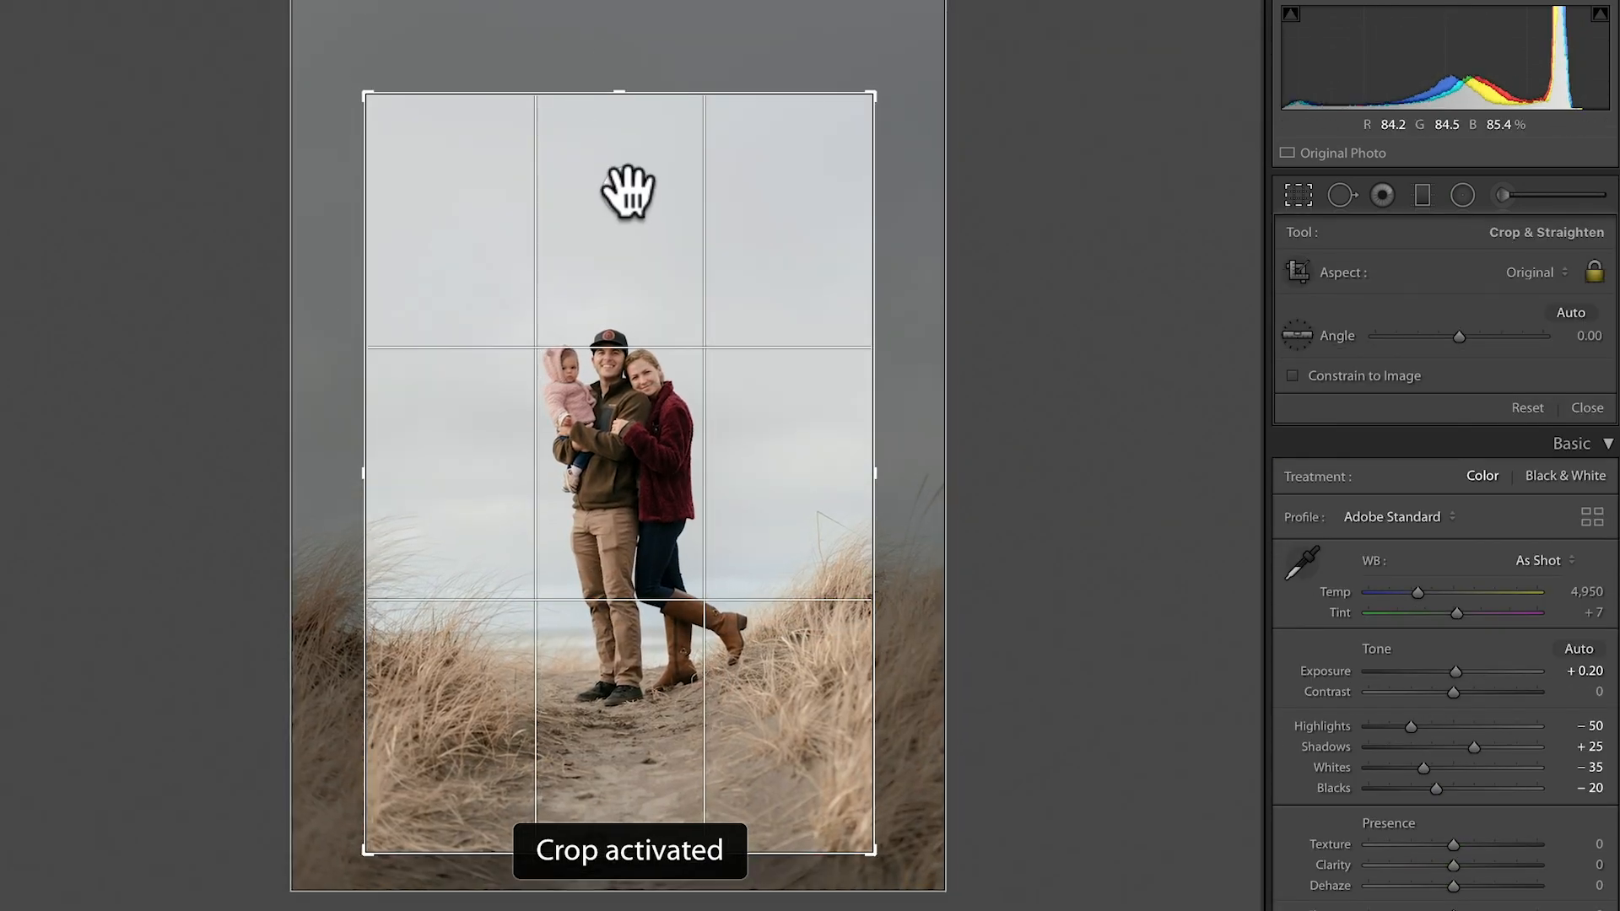
{"action": "key", "text": "d"}
Set this portrait's temperature to 5,150, exposure to +0.10, shadows to +30 and blacks to -15.
{"action": "key", "text": "Up"}
{"action": "key", "text": "Up"}
{"action": "key", "text": "Down"}
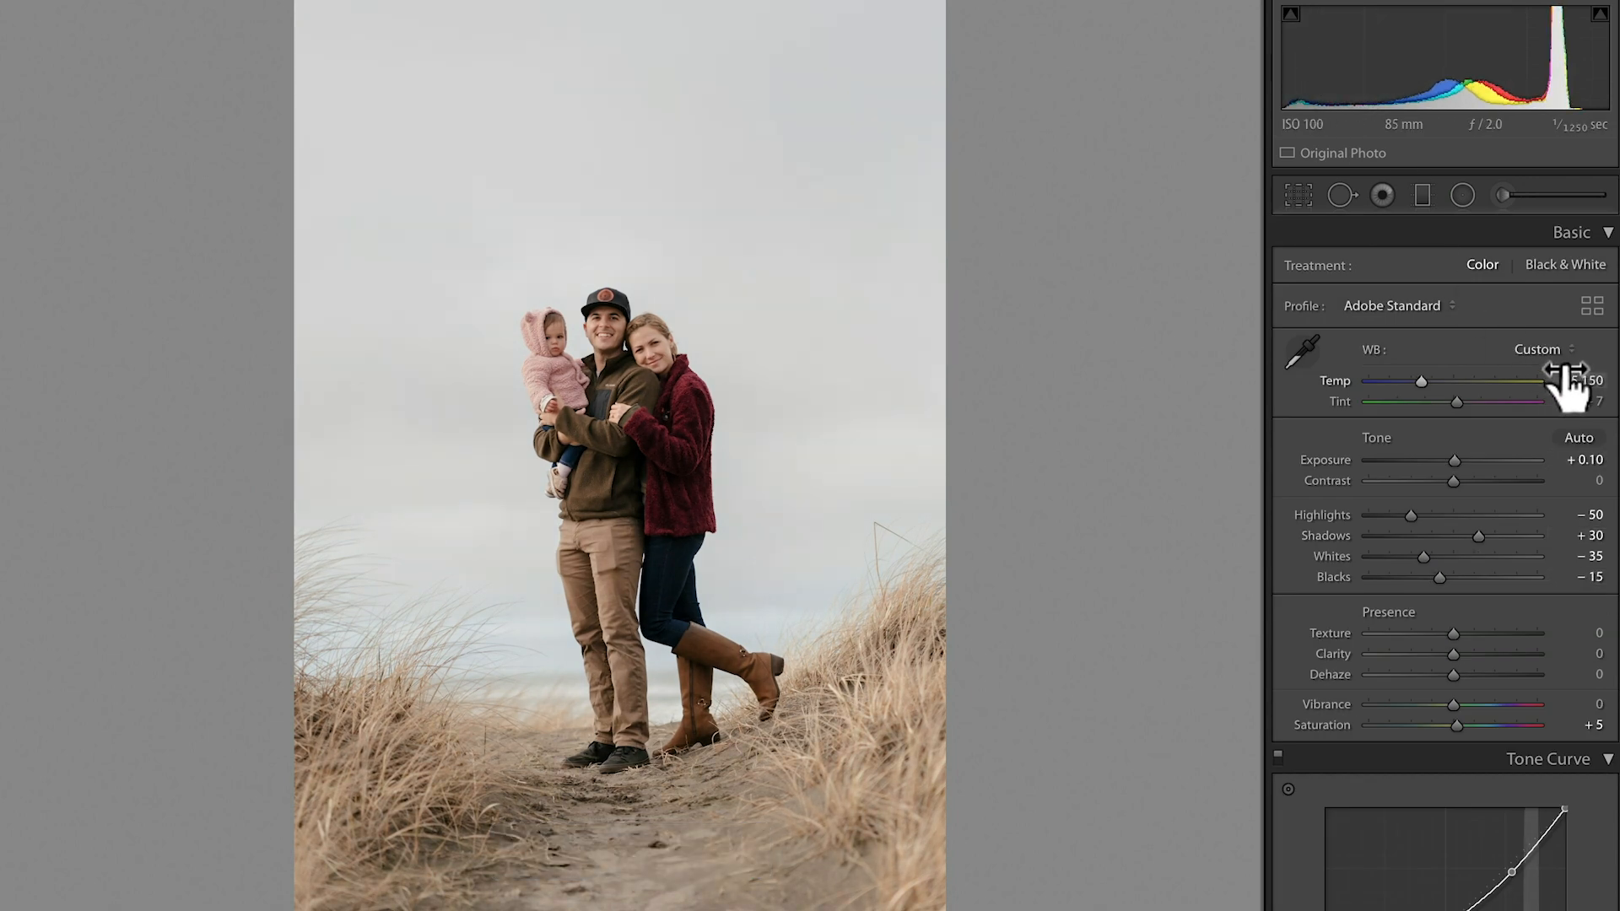
Return to the previous portrait, warm its white balance temperature slightly, and go back to the following photo.
{"action": "key", "text": "Right"}
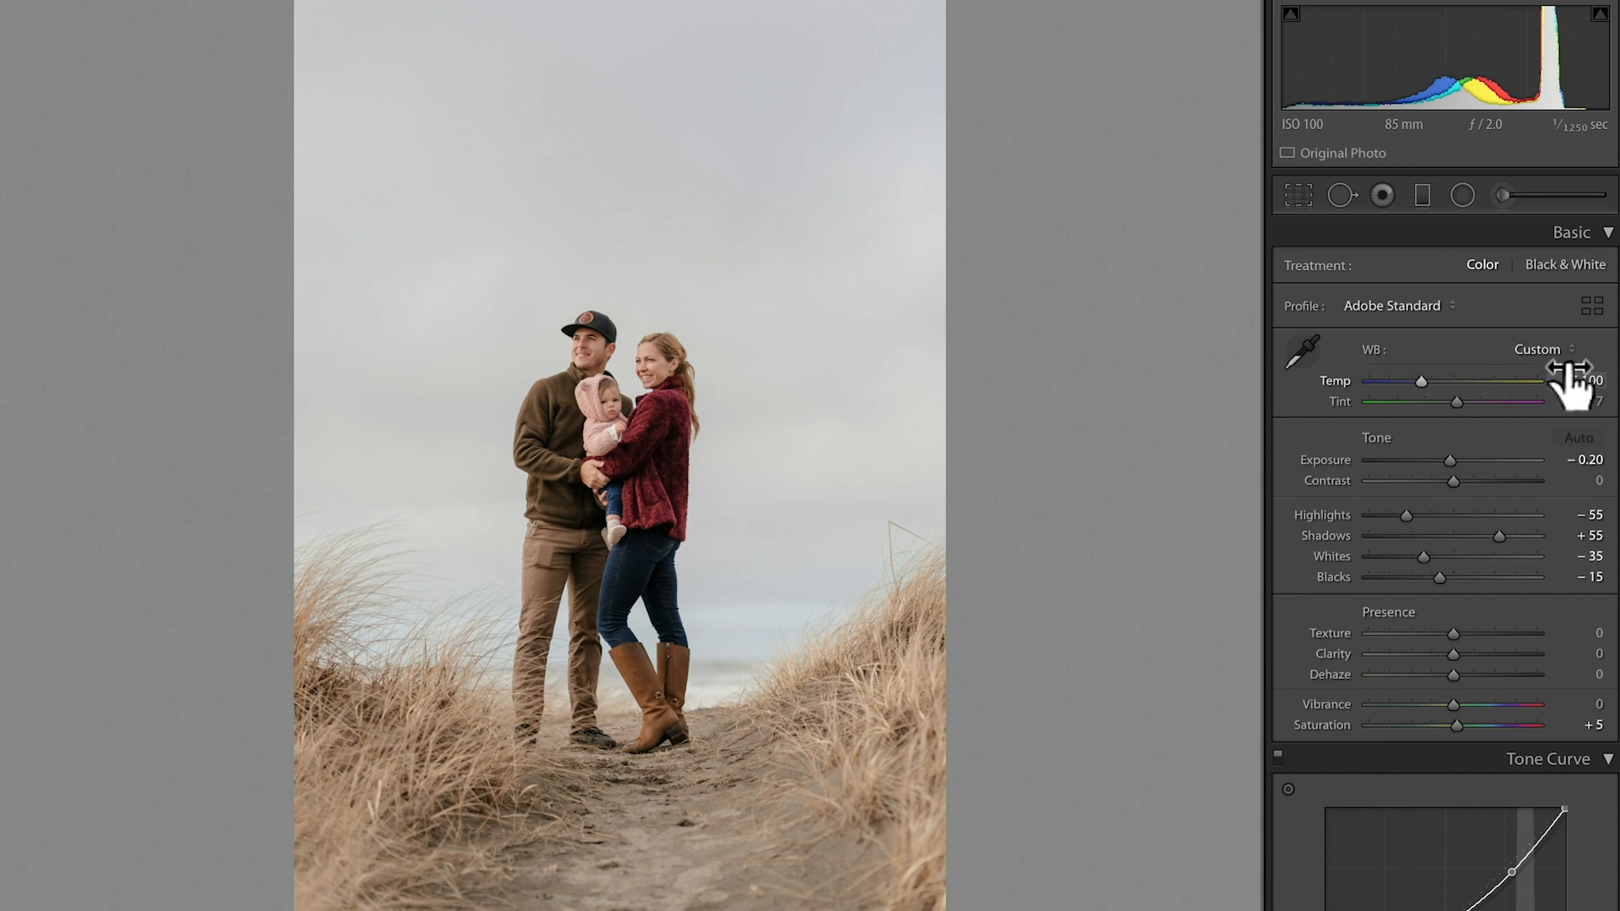
{"action": "key", "text": "Right"}
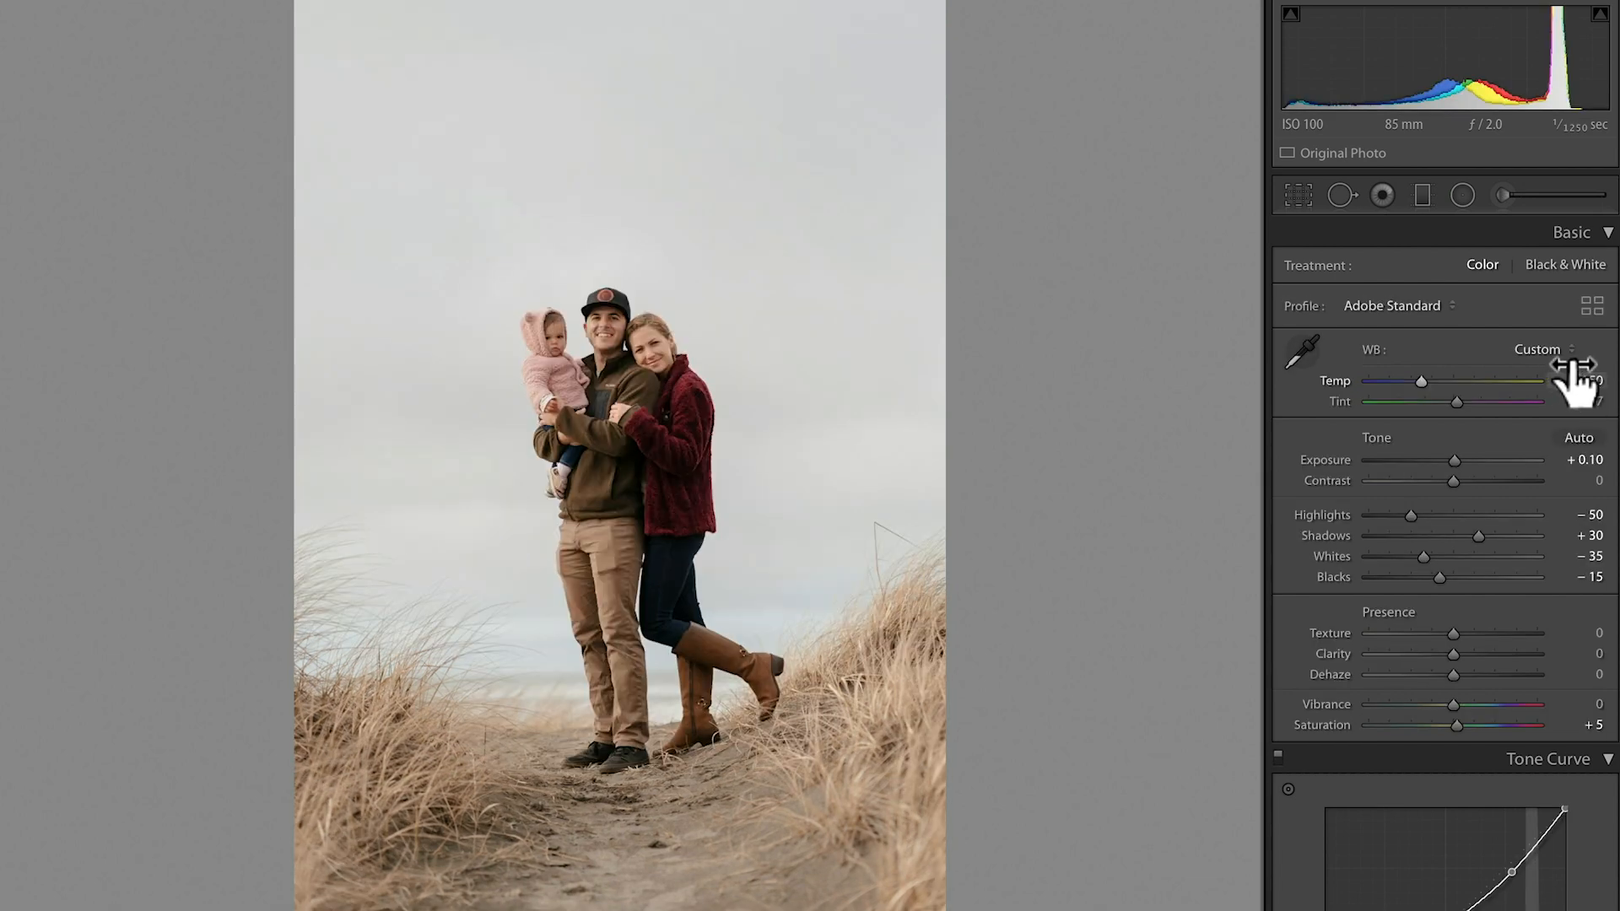
Advance to the next portrait and crop it in from its bottom edge, keeping the original aspect ratio.
{"action": "key", "text": "Right"}
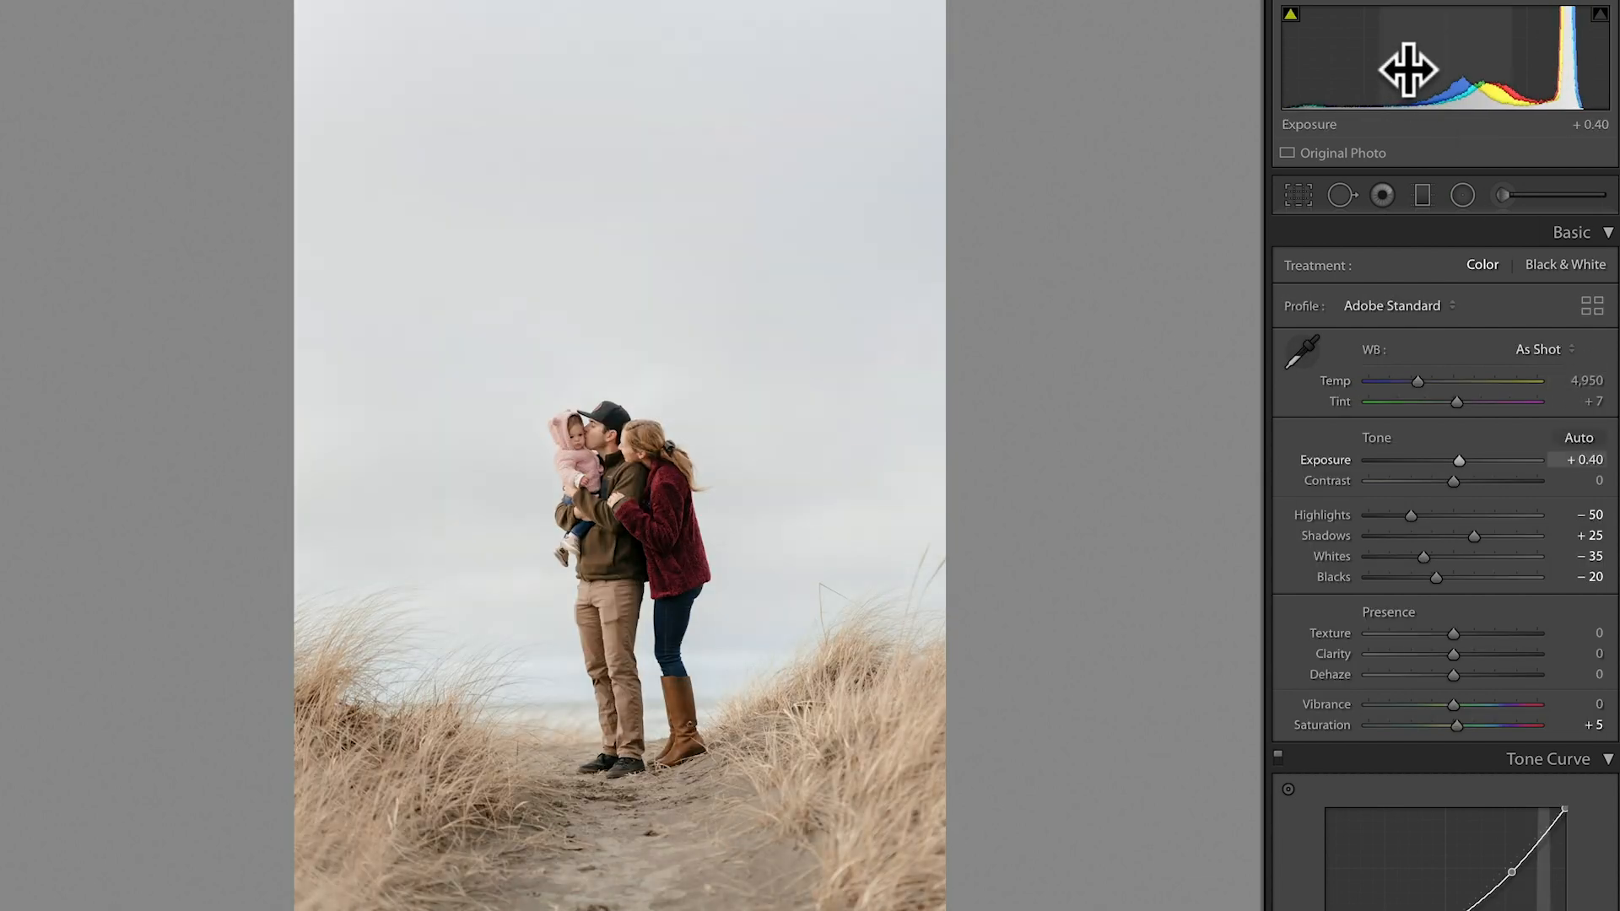
{"action": "key", "text": "r"}
{"action": "left_click_drag", "start_coordinate": [620, 910], "coordinate": [622, 812]}
{"action": "key", "text": "d"}
Set the portrait's temperature to 5,050, exposure to +0.30, shadows to +20 and blacks to -30.
{"action": "key", "text": "Down"}
{"action": "key", "text": "Down"}
{"action": "key", "text": "Down"}
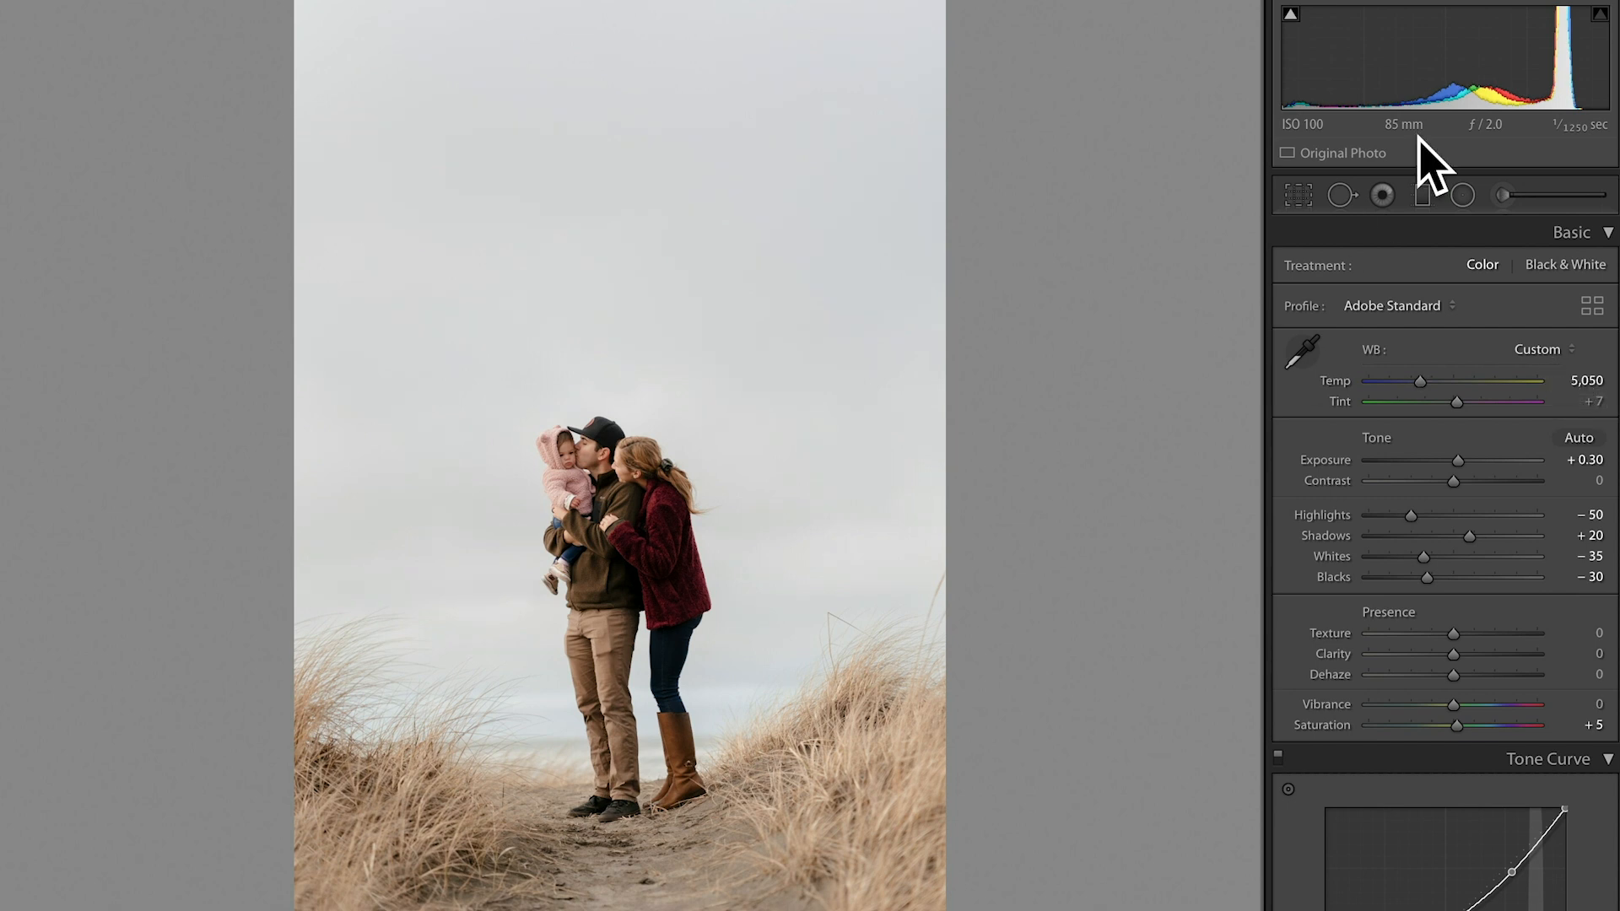
{"action": "key", "text": "Up"}
Advance to the portrait with the baby held in the air and crop it tighter from its top edge at the original aspect.
{"action": "key", "text": "Right"}
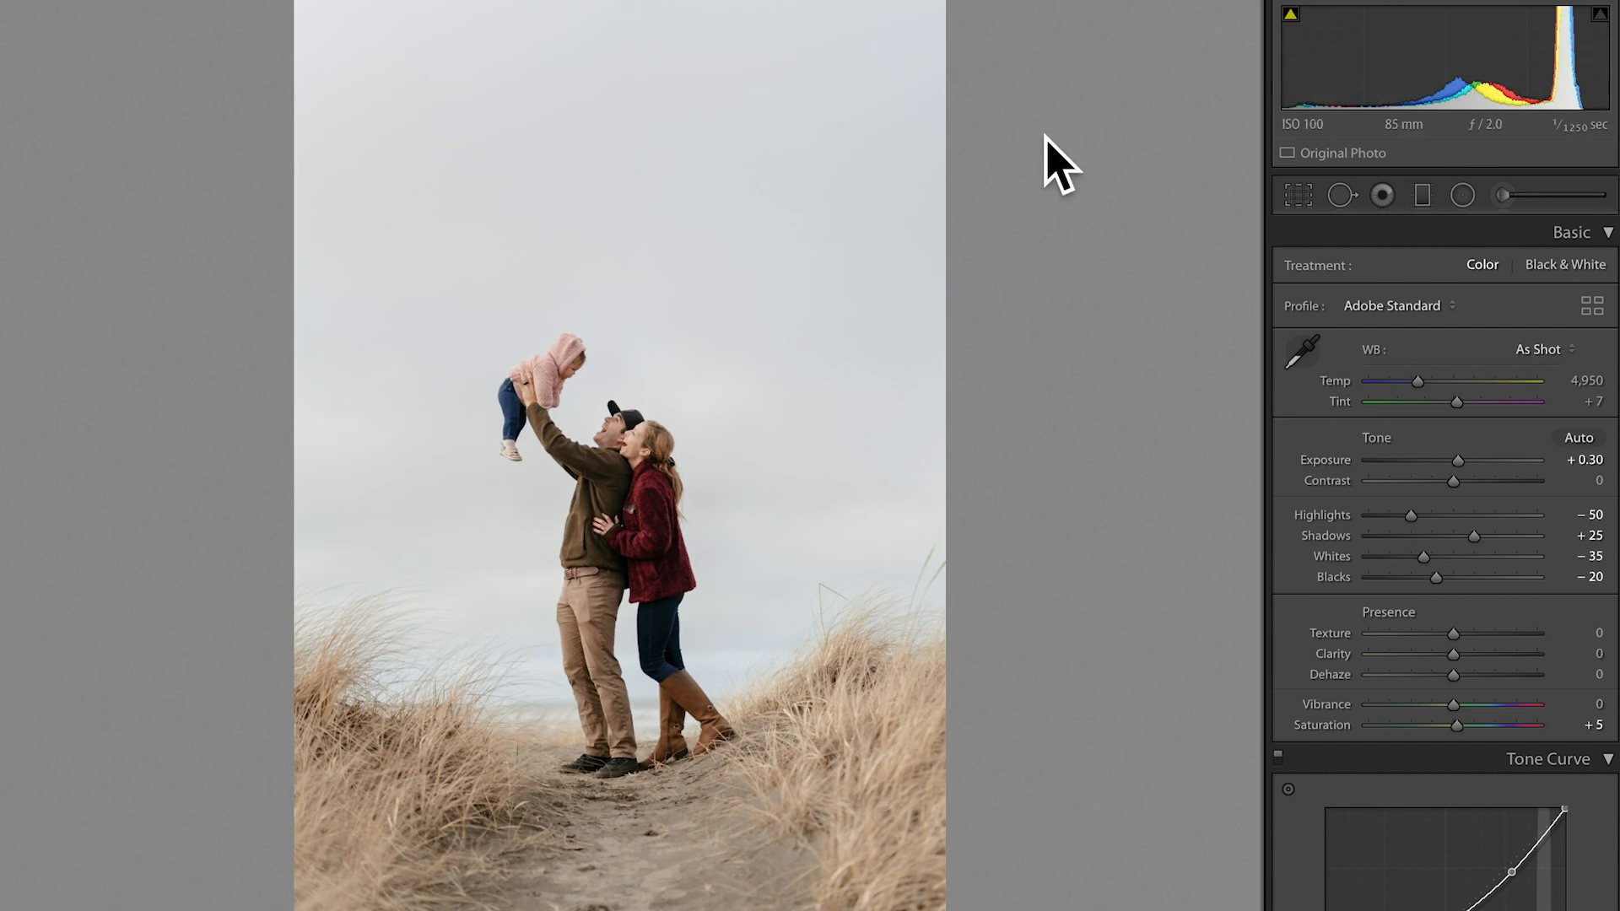
{"action": "key", "text": "r"}
{"action": "left_click_drag", "start_coordinate": [622, 4], "coordinate": [619, 54]}
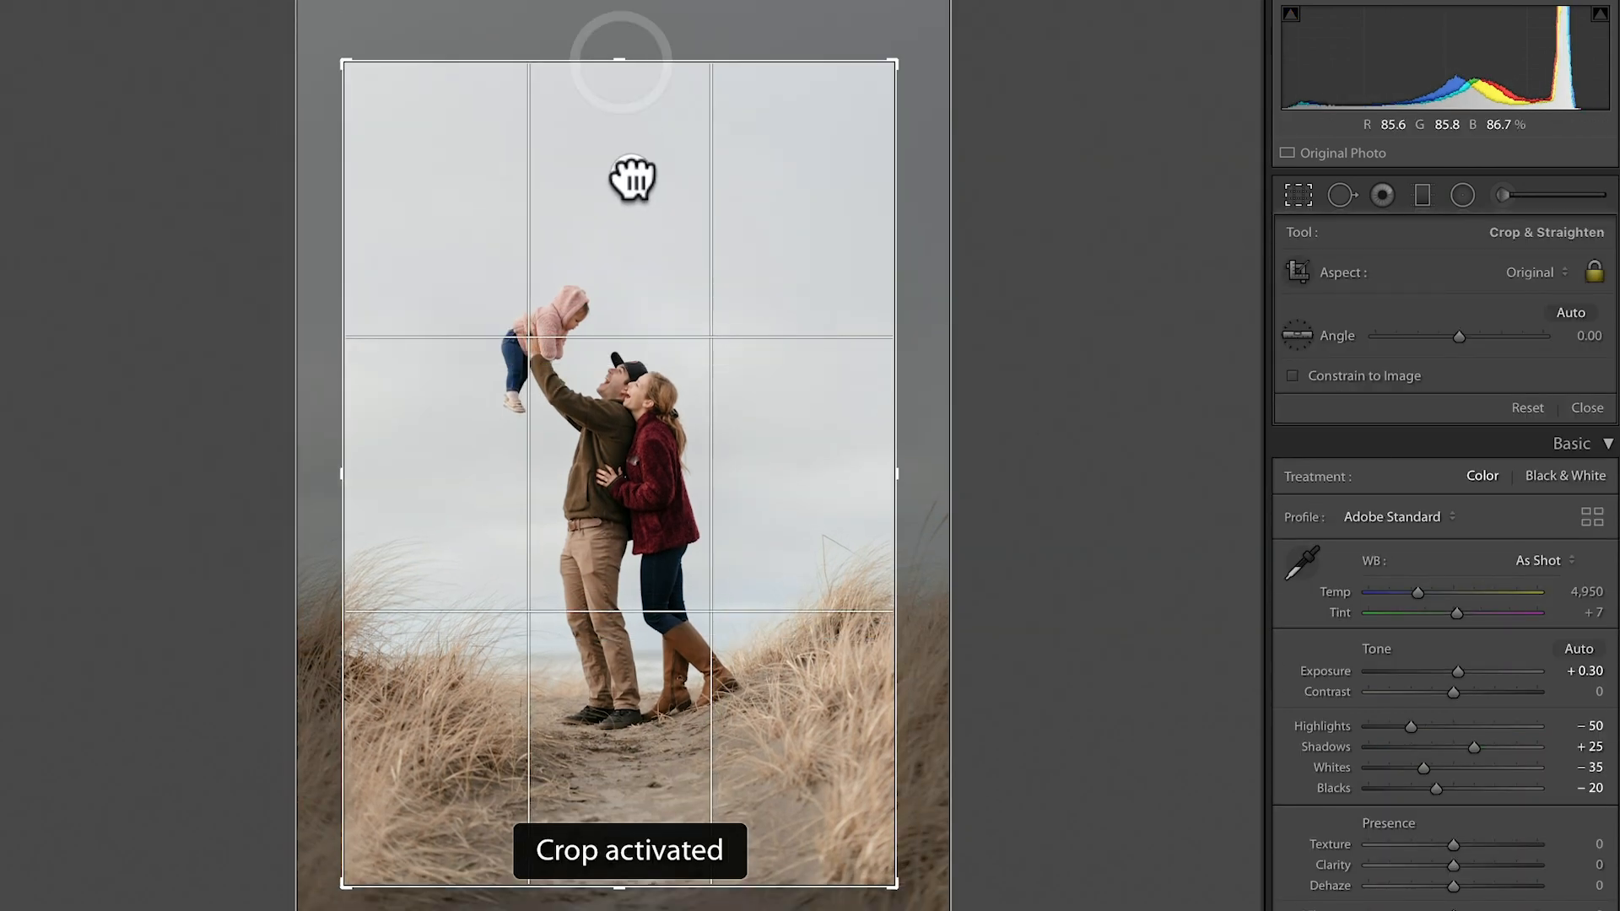
{"action": "key", "text": "d"}
Set the baby-lift portrait's temperature to 5,100, exposure to +0.20, shadows to +25 and blacks to -15.
{"action": "key", "text": "Up"}
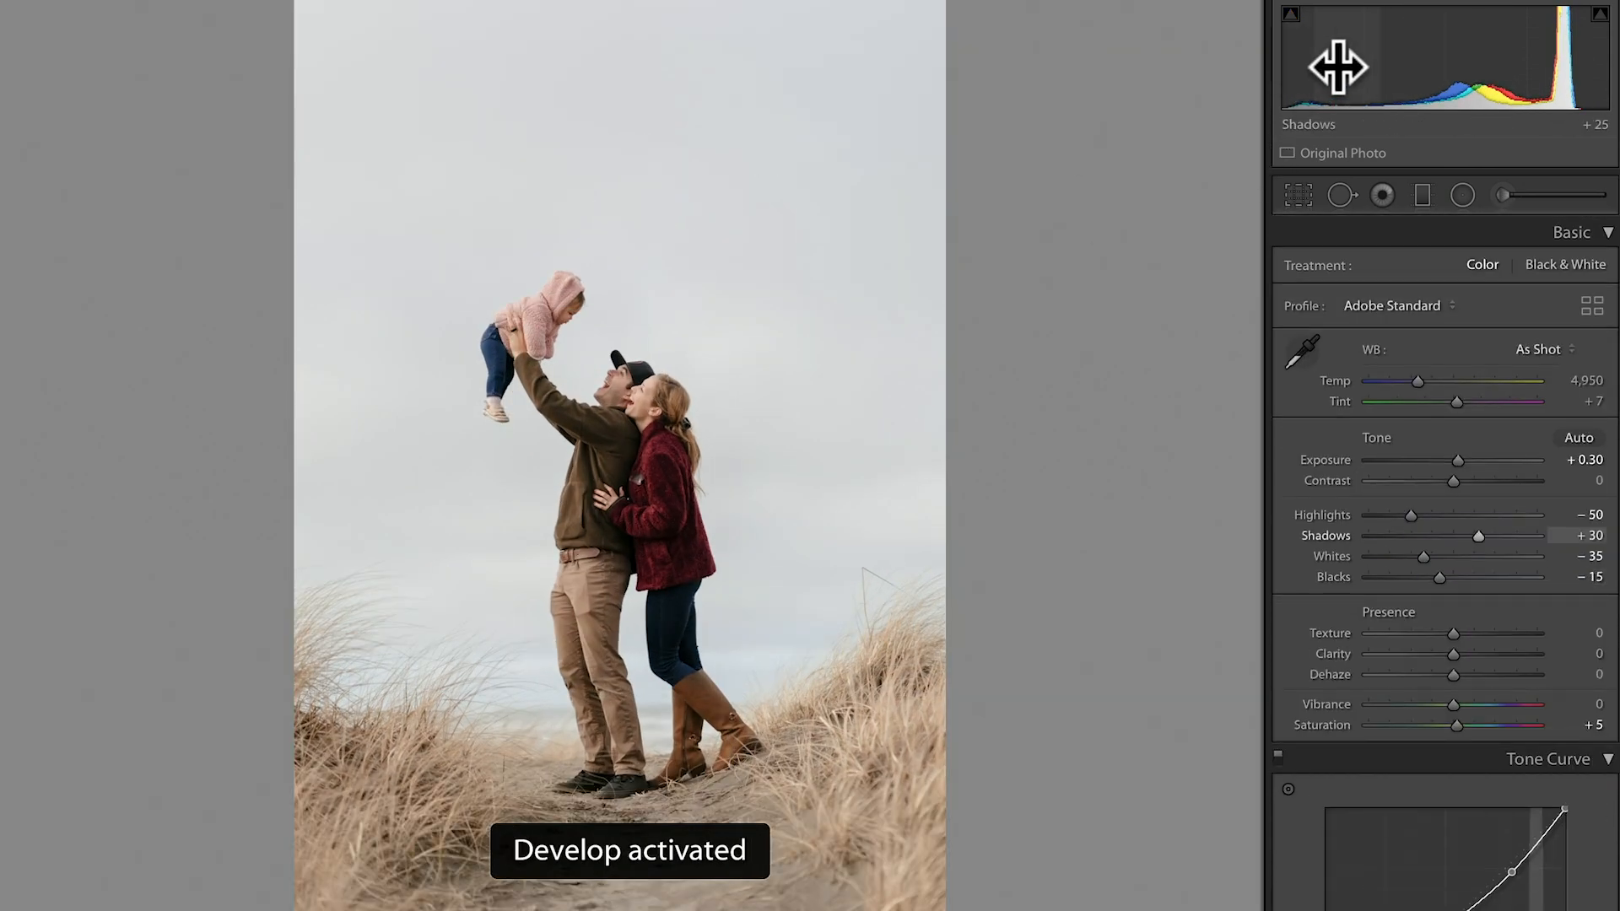
{"action": "key", "text": "Up"}
{"action": "key", "text": "Down"}
{"action": "key", "text": "Down"}
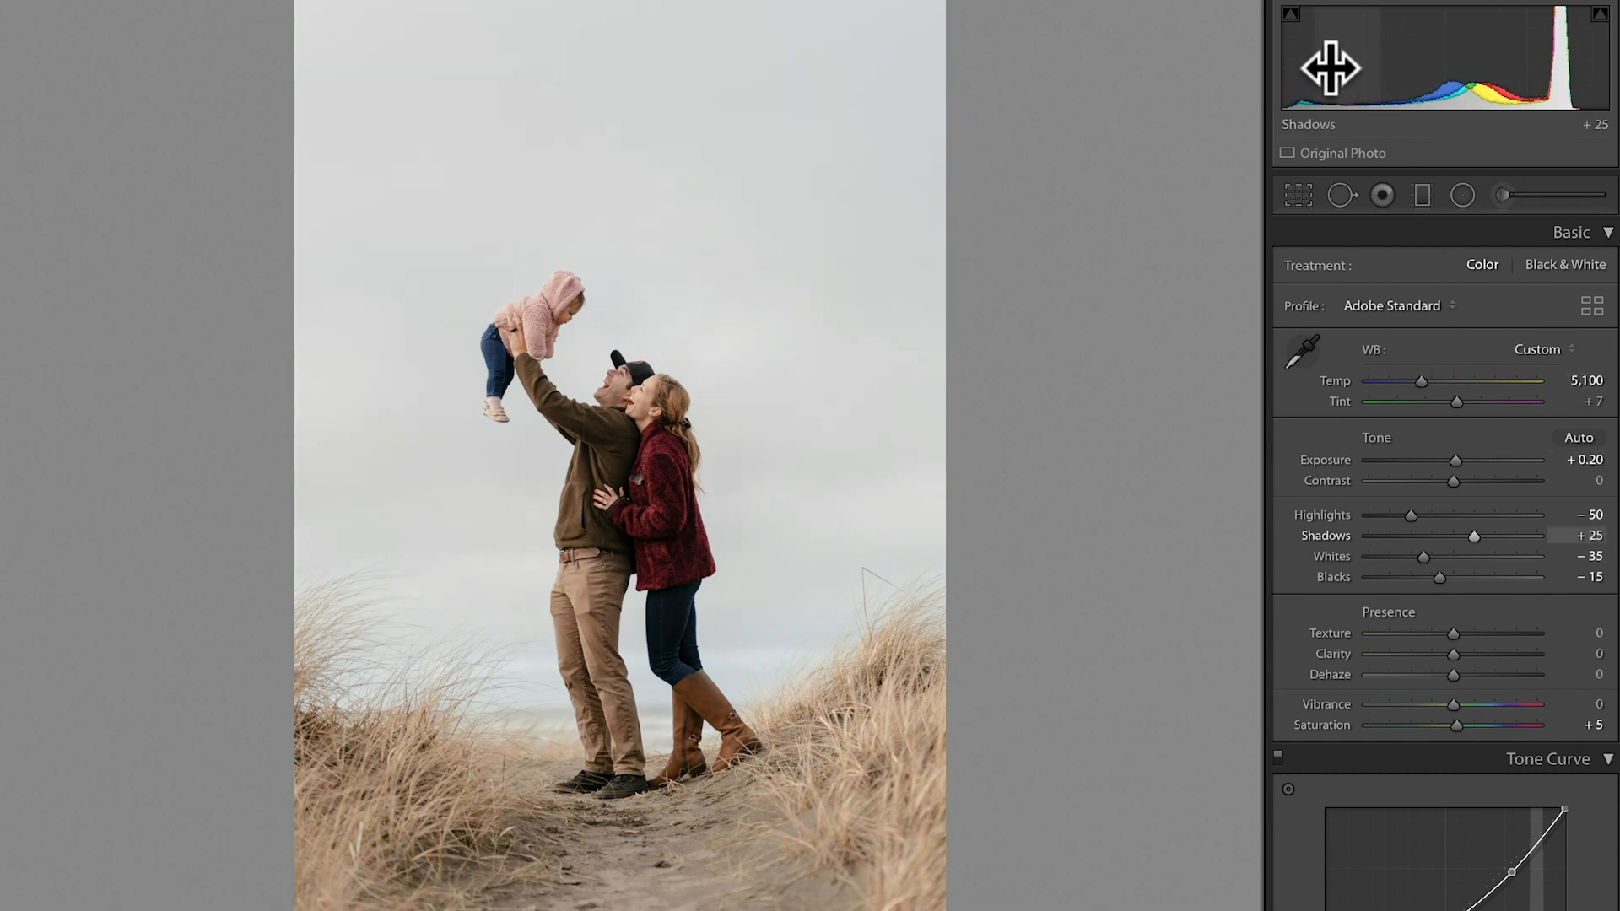
Reposition the photo slightly lower within its crop frame and apply the crop.
{"action": "key", "text": "r"}
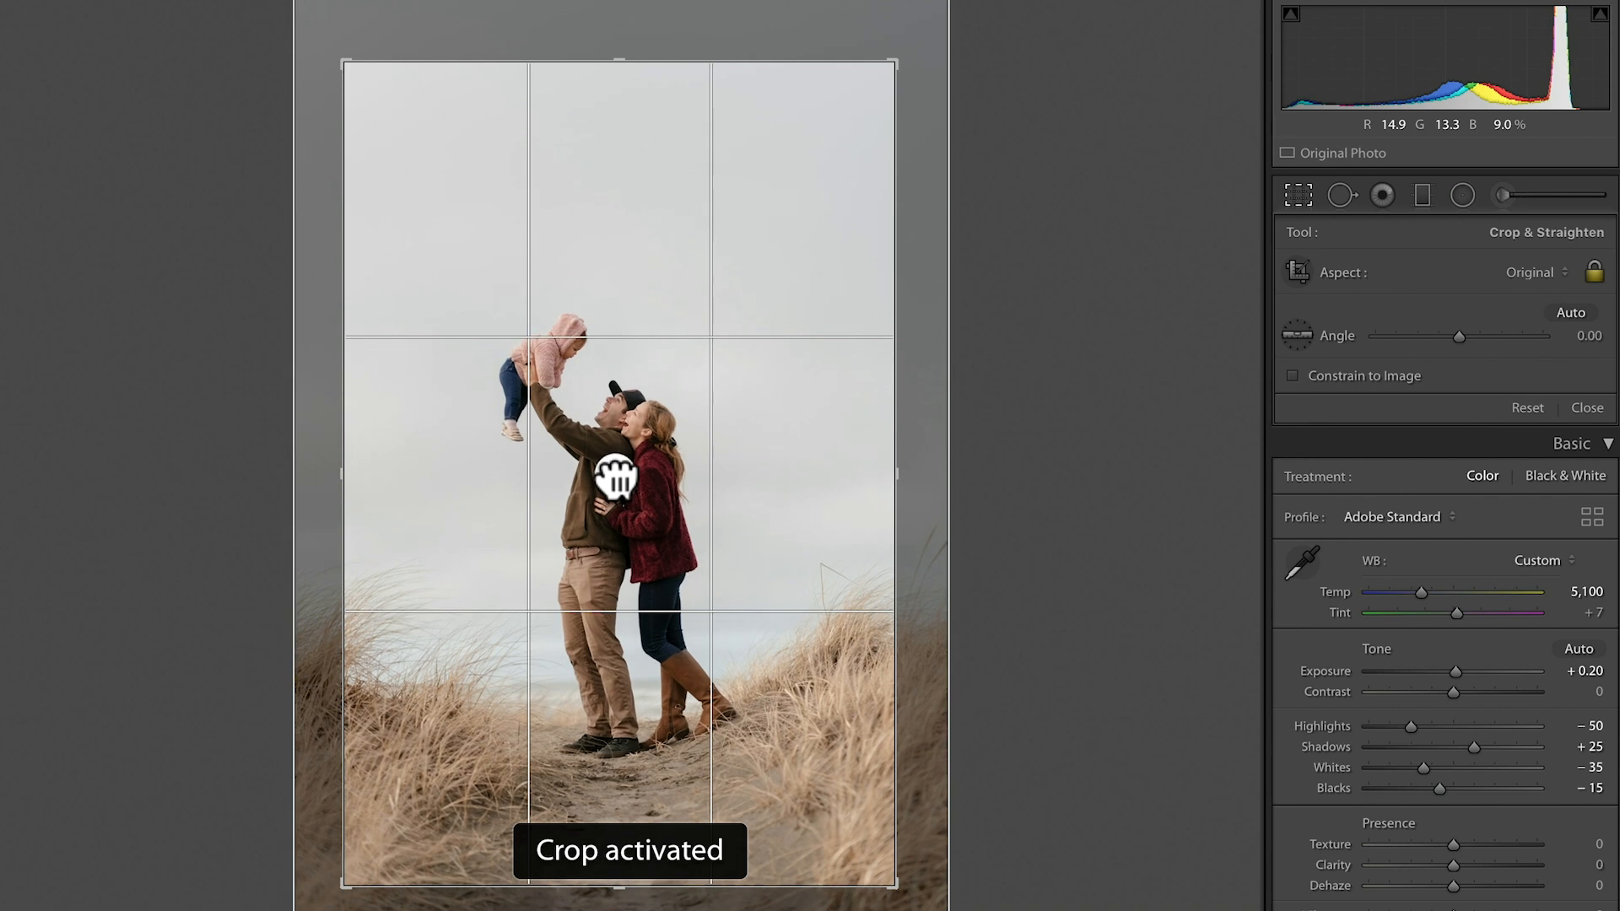
{"action": "key", "text": "d"}
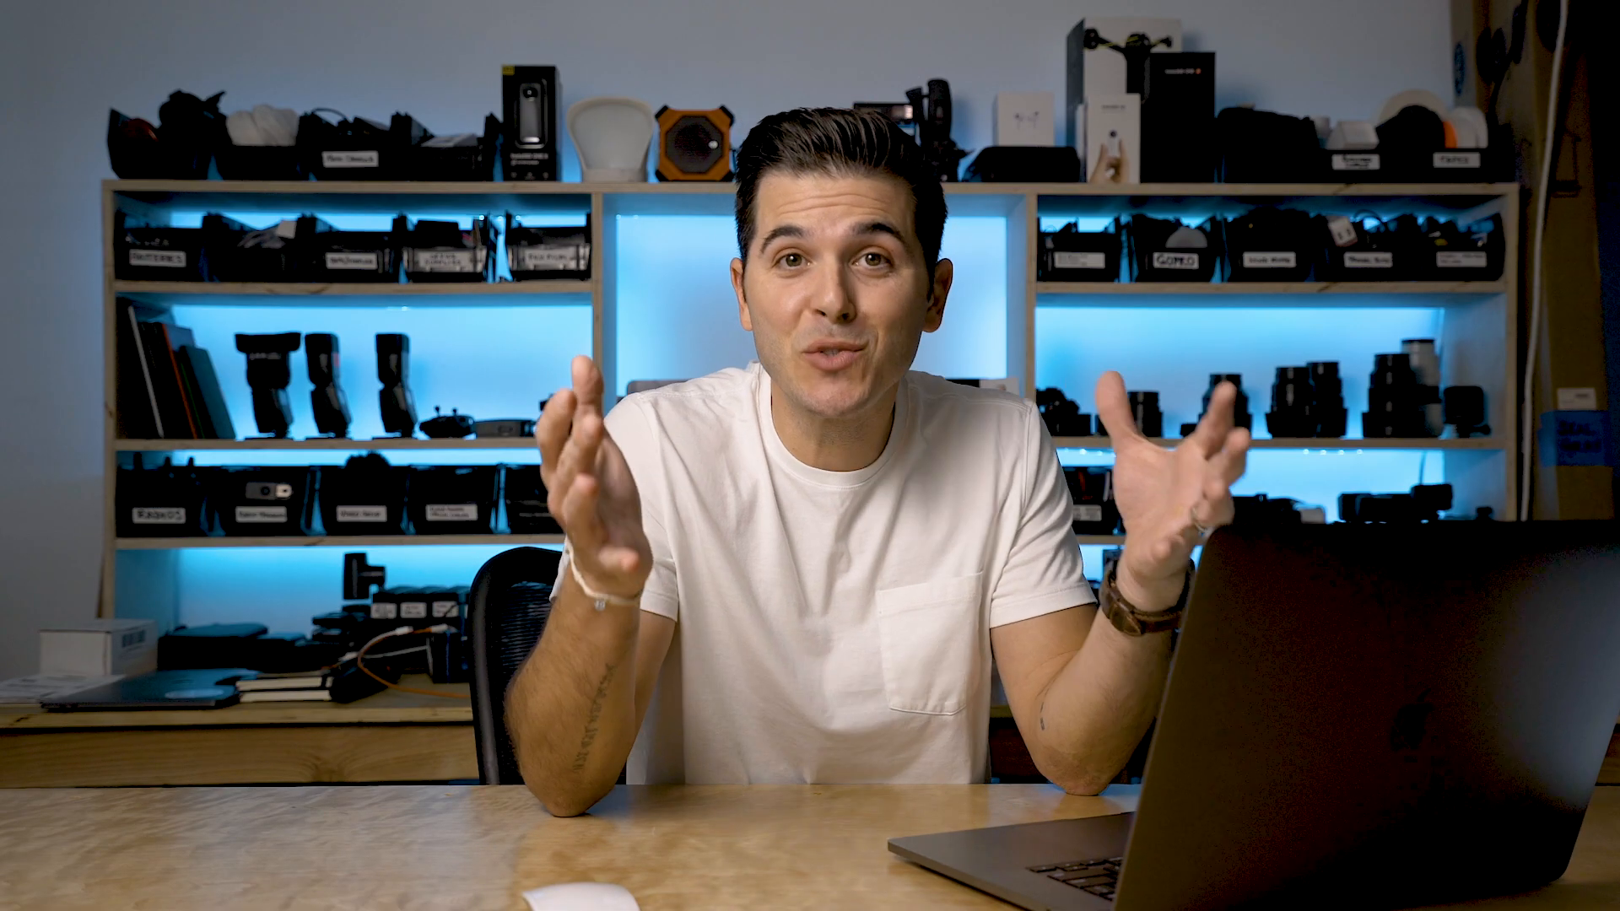